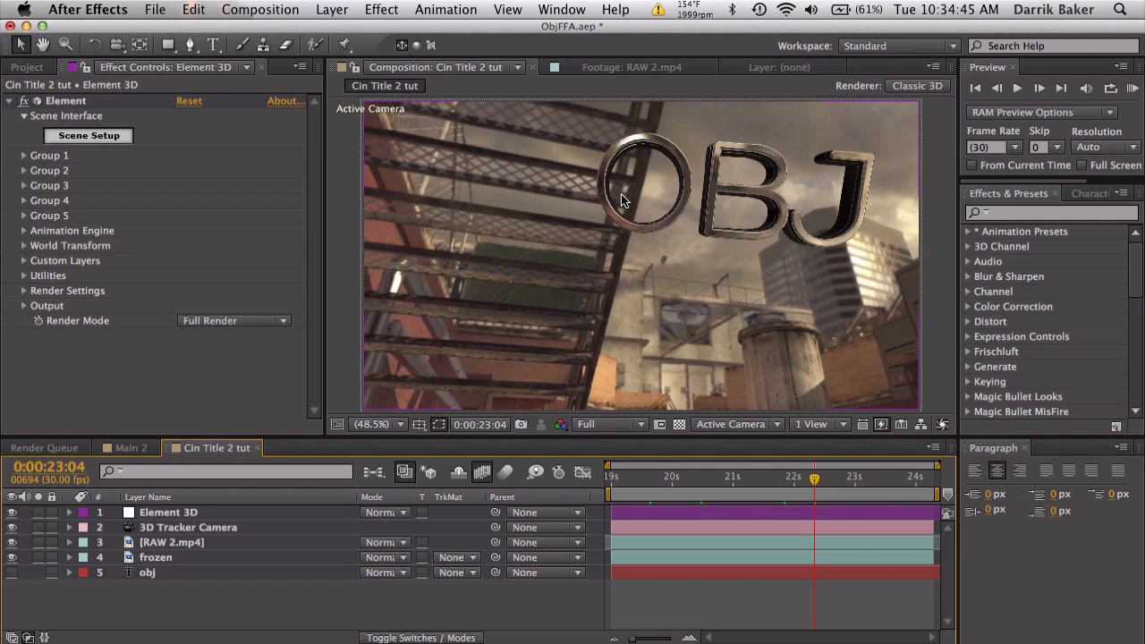
- Examine at 100% zoom where the title's letter O overlaps the staircase at 0:00:22:12
drag(797, 479, 759, 479)
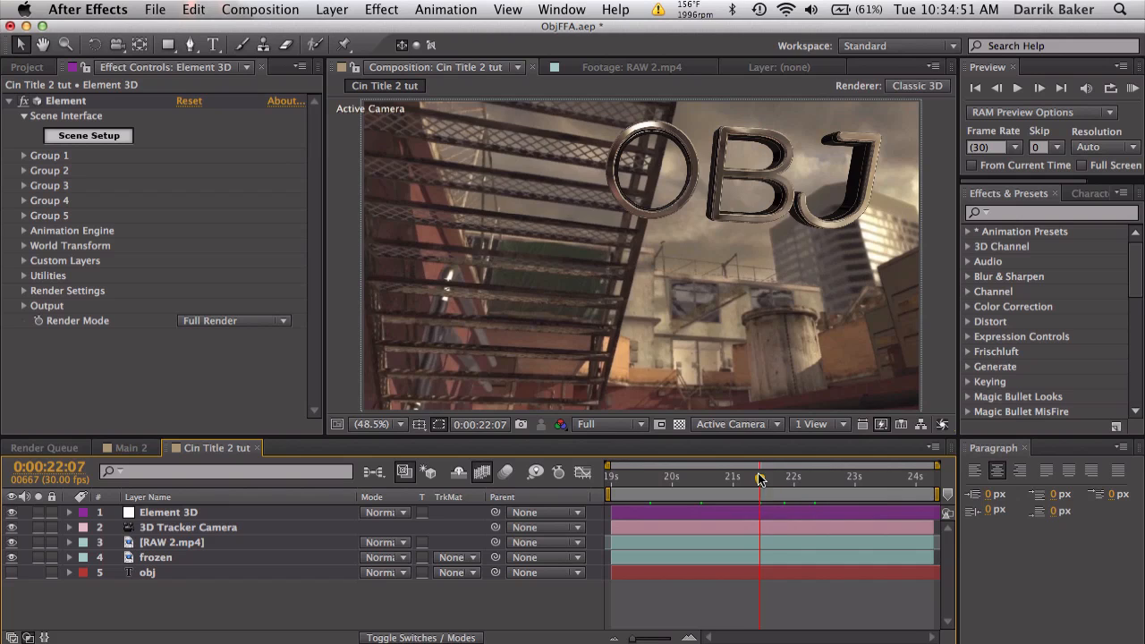
drag(759, 479, 769, 480)
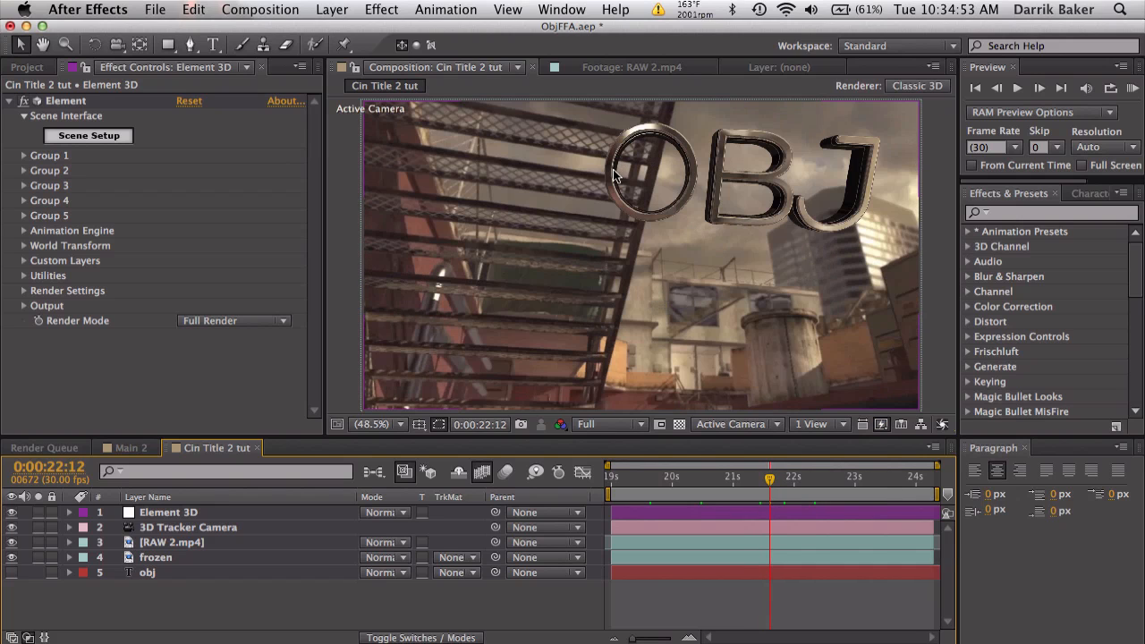
click(383, 428)
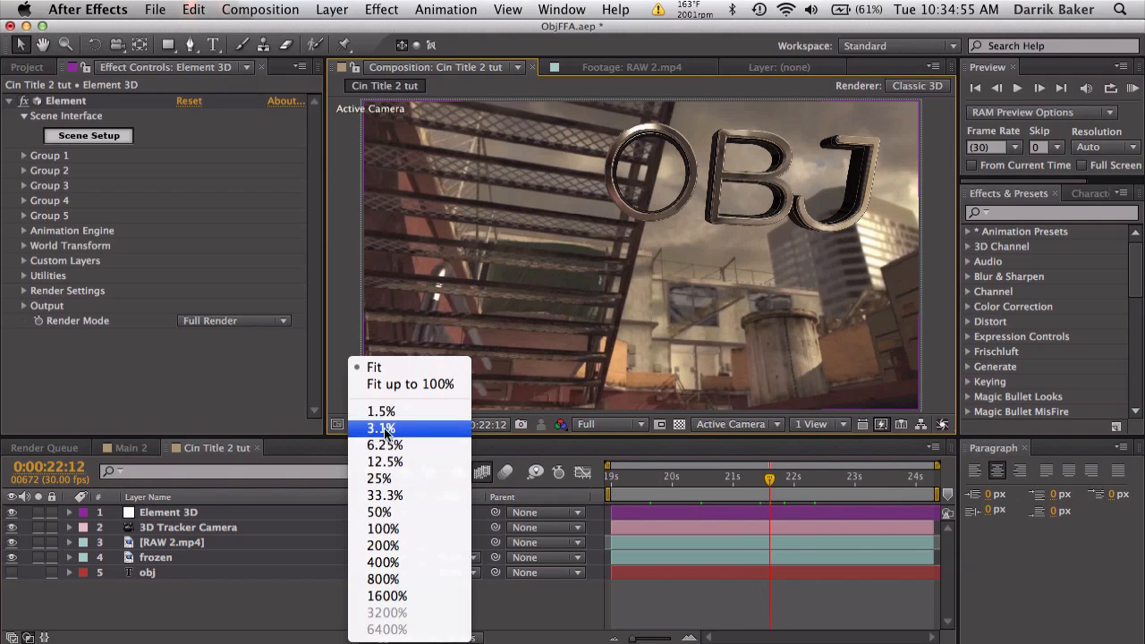
click(378, 531)
key(h)
drag(635, 238, 594, 391)
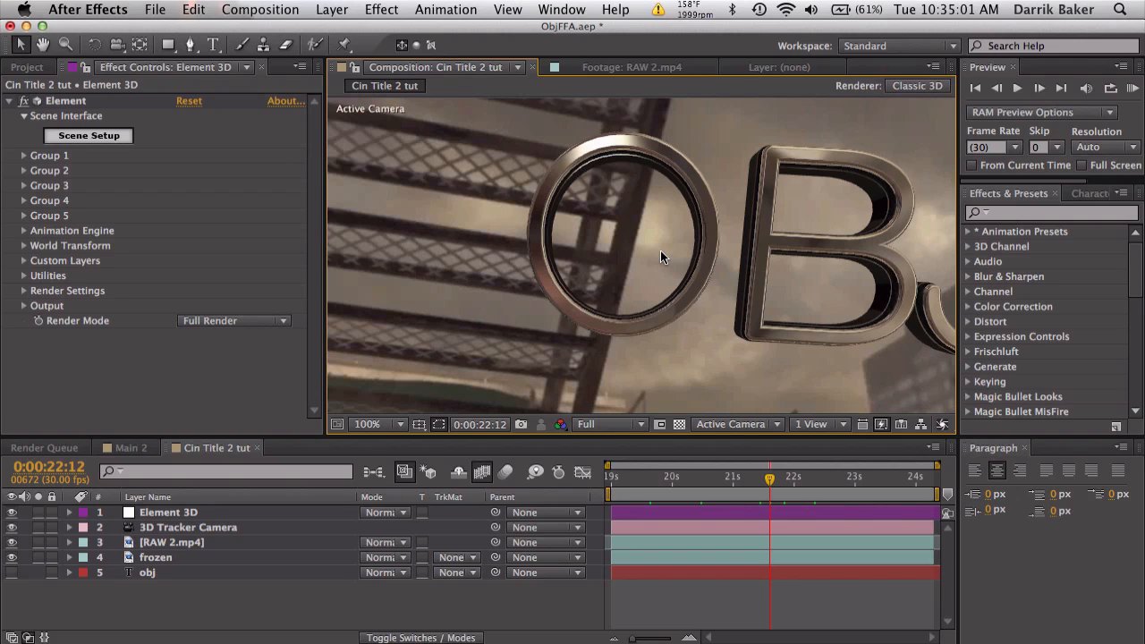
click(1040, 212)
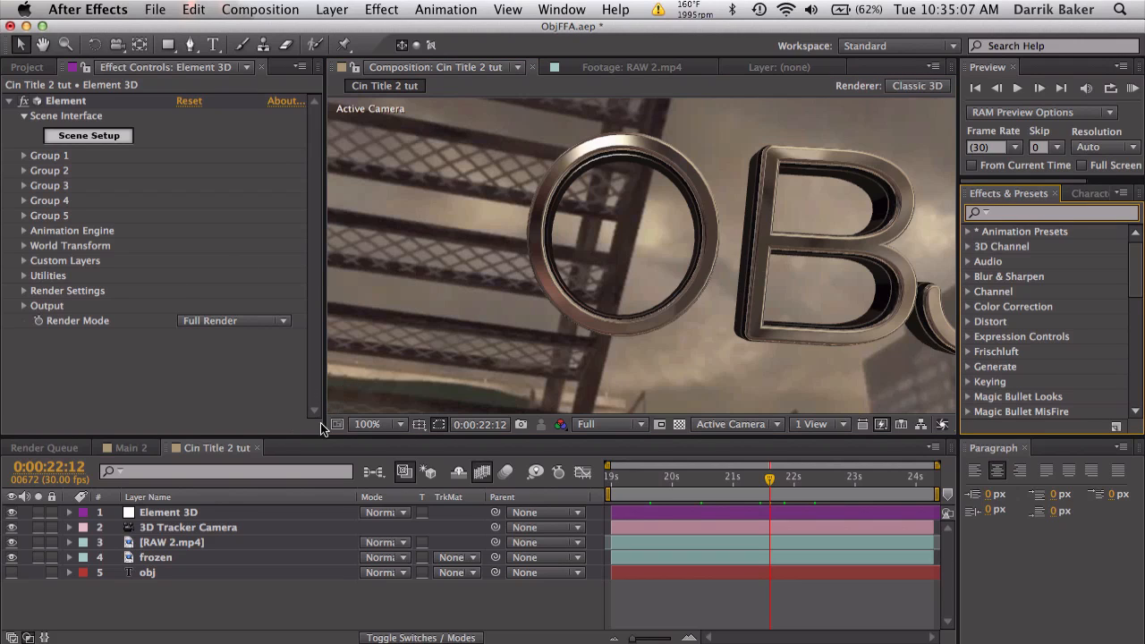
- Duplicate the RAW 2.mp4 layer and rename the upper copy Matte
click(192, 542)
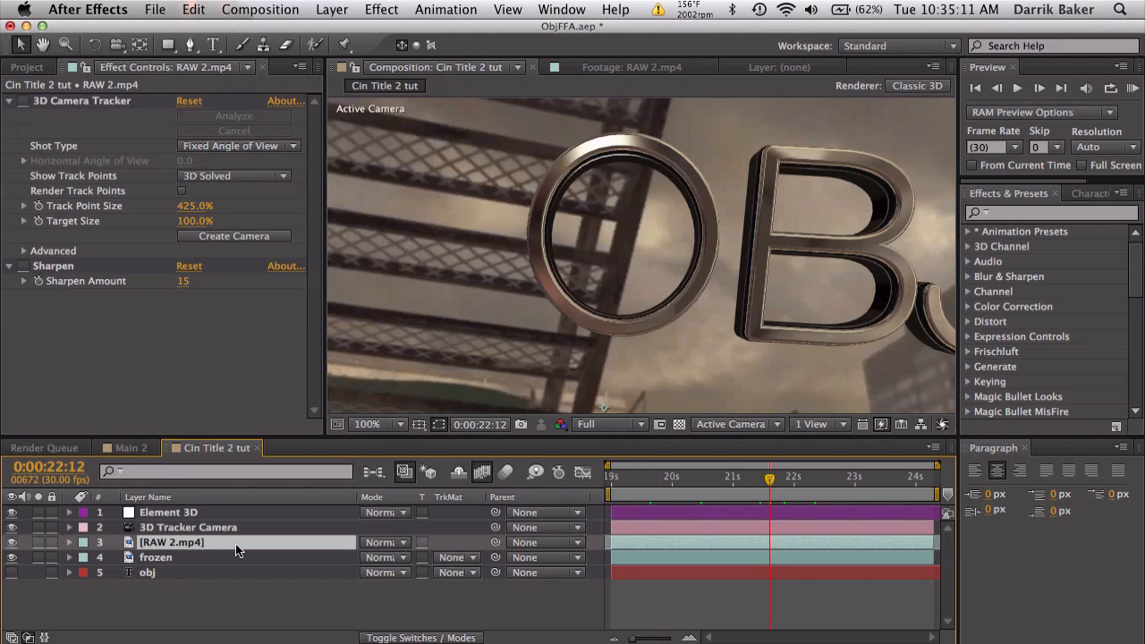
key(super+d)
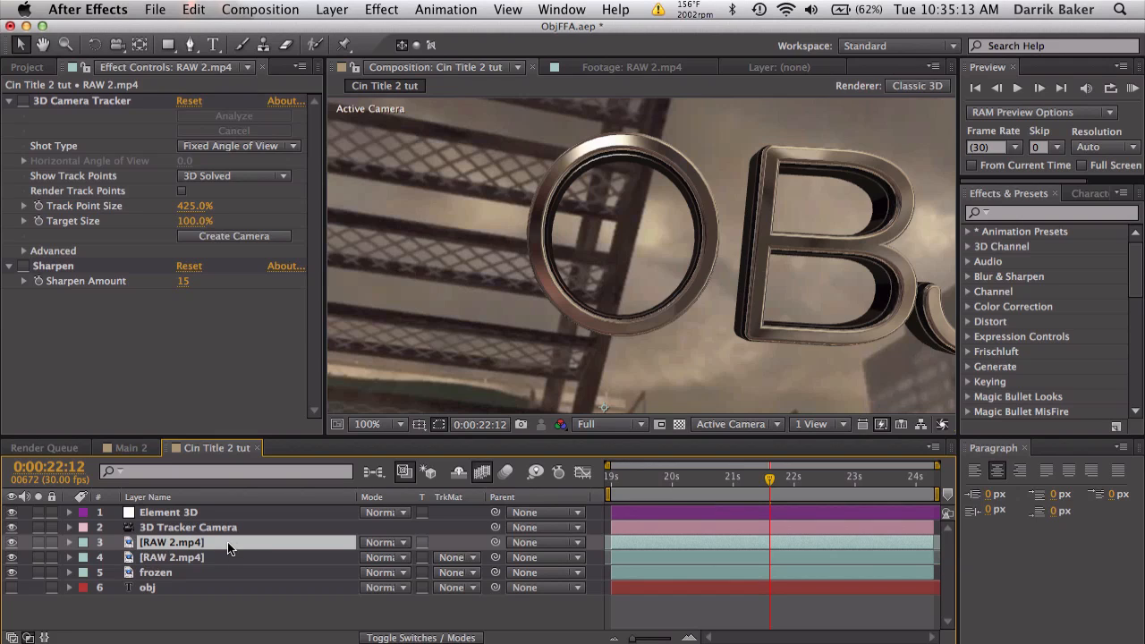
key(Return)
text(Matte)
key(Return)
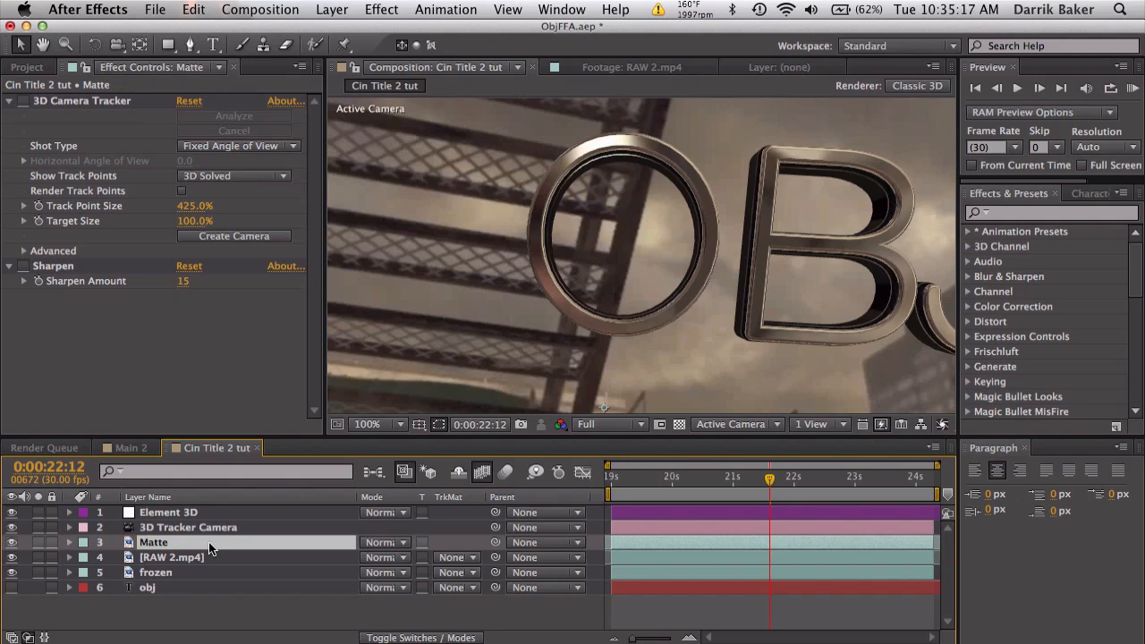
- Move the Matte layer above Element 3D and delete its 3D Camera Tracker and Sharpen effects
drag(206, 542, 204, 508)
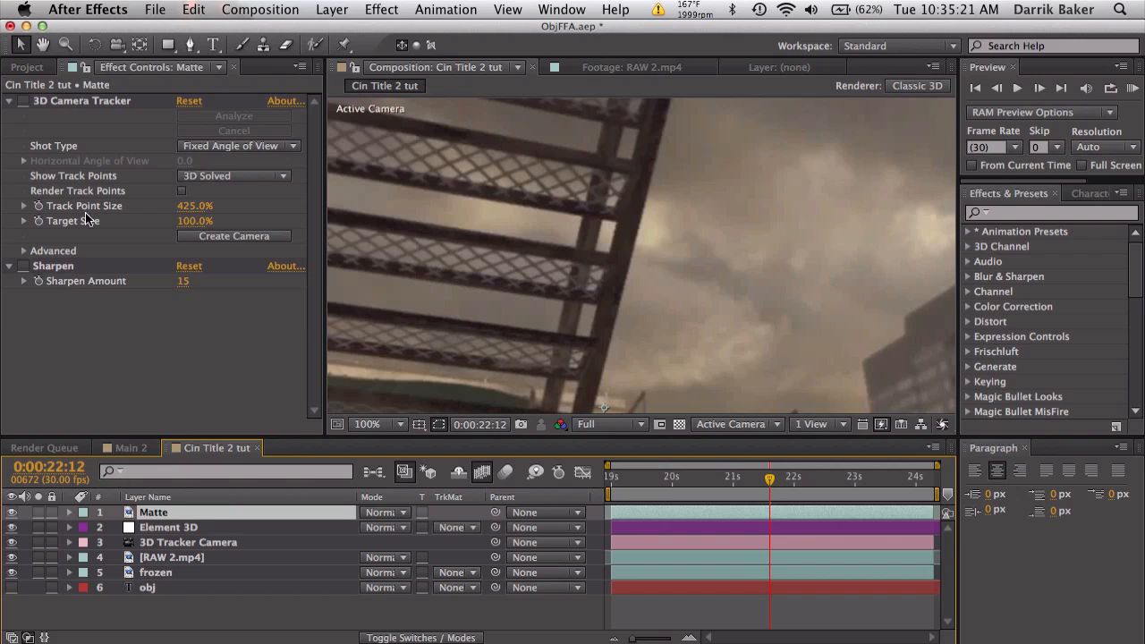
click(74, 105)
shift+click(56, 268)
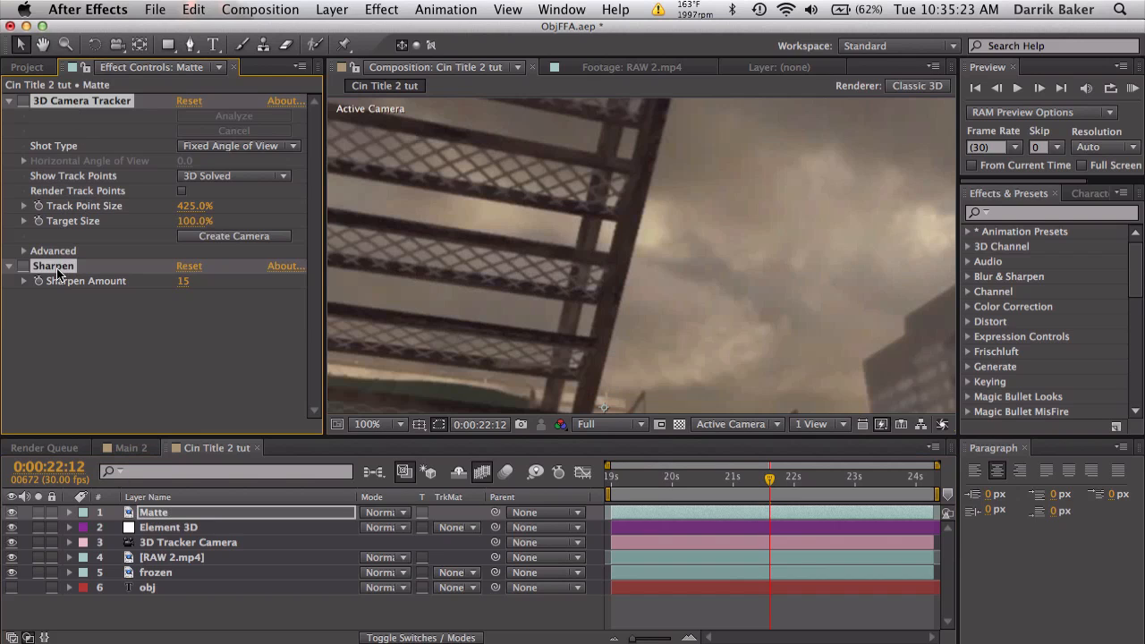
key(Delete)
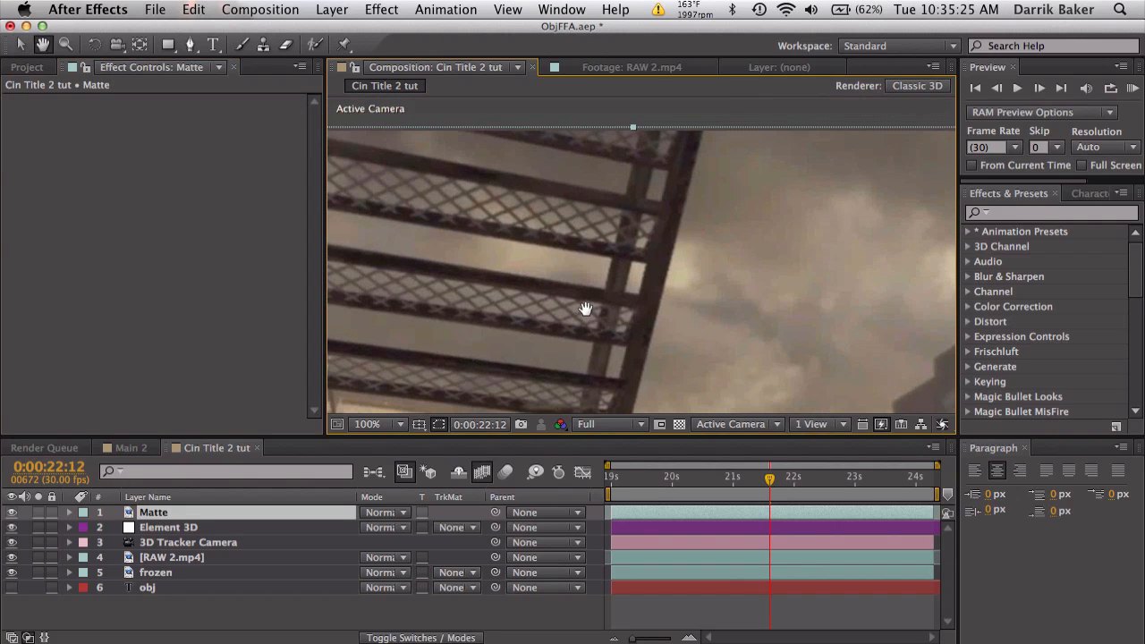
- Search the effects for "thres" and apply the Stylize Threshold effect to the Matte layer
click(1090, 215)
text(tre)
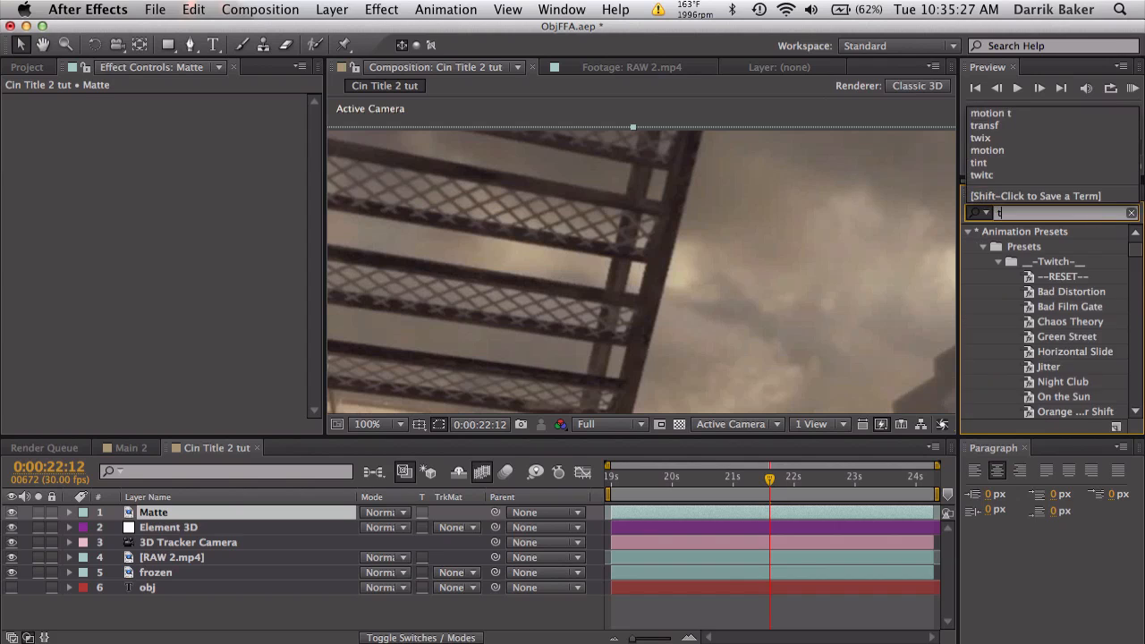
key(BackSpace)
key(BackSpace)
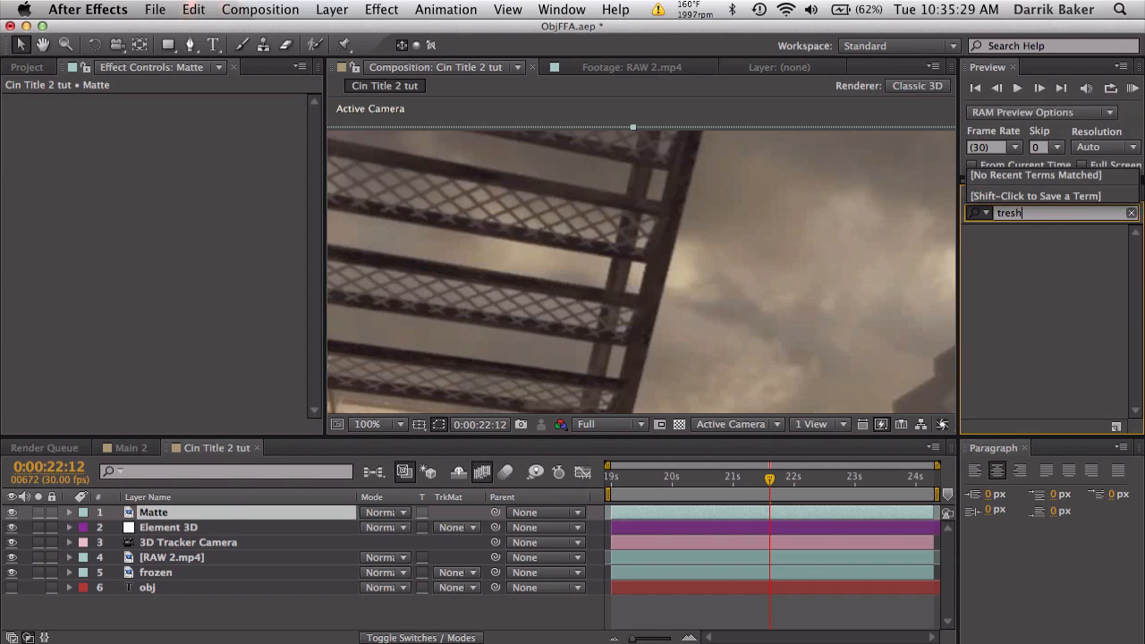
text(hres)
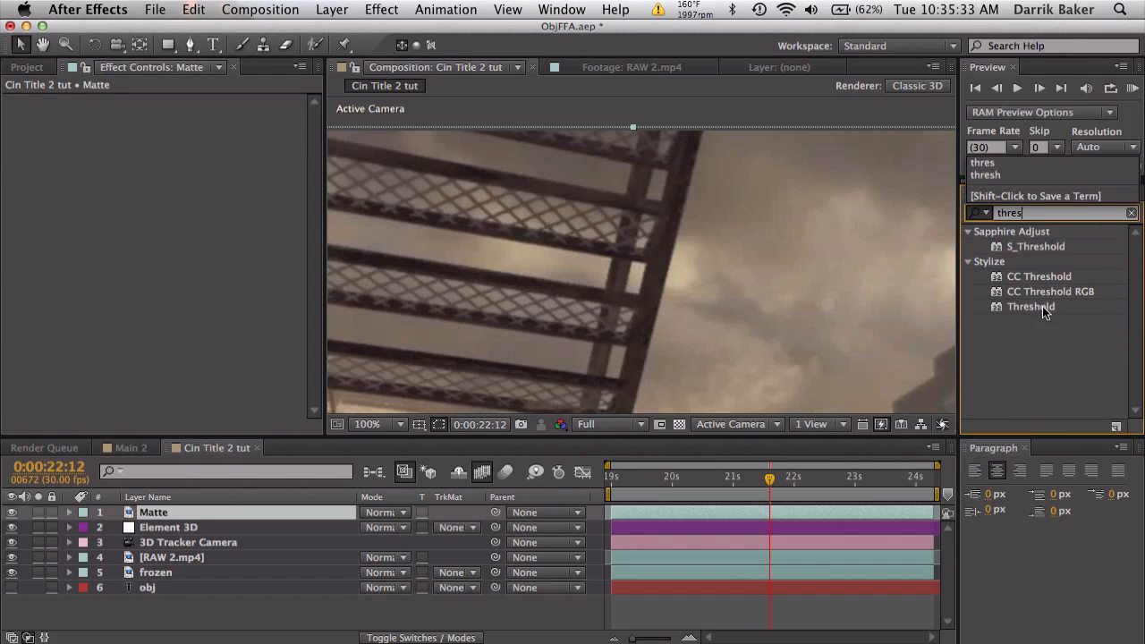
drag(1043, 306, 246, 521)
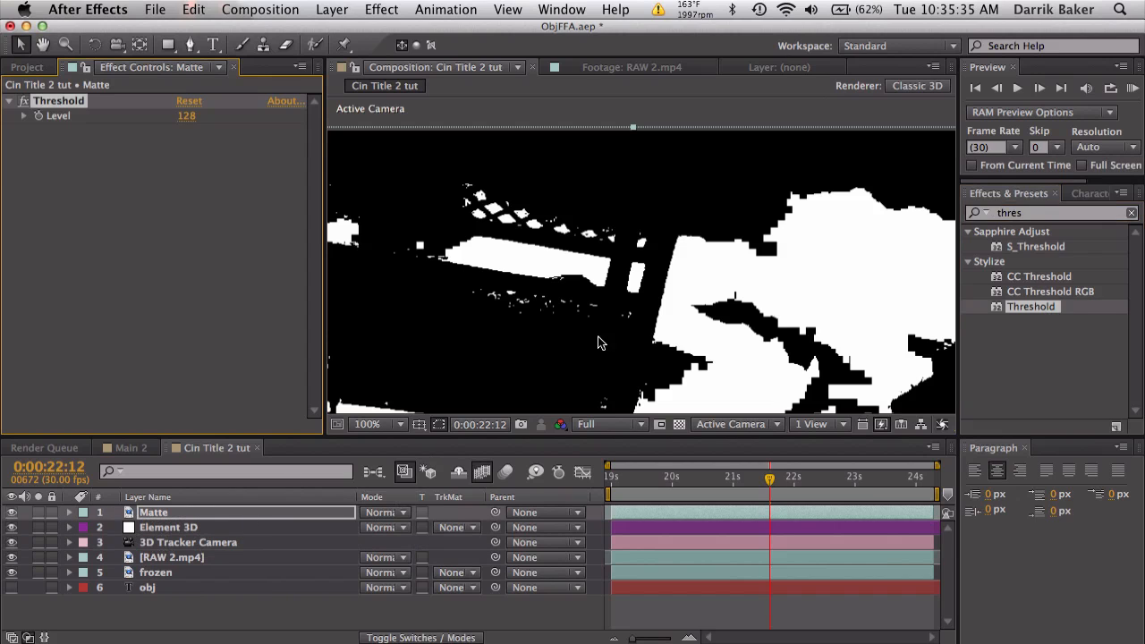
- Lower the Matte layer's Threshold level to 87 with the whole frame in view
click(367, 424)
click(374, 369)
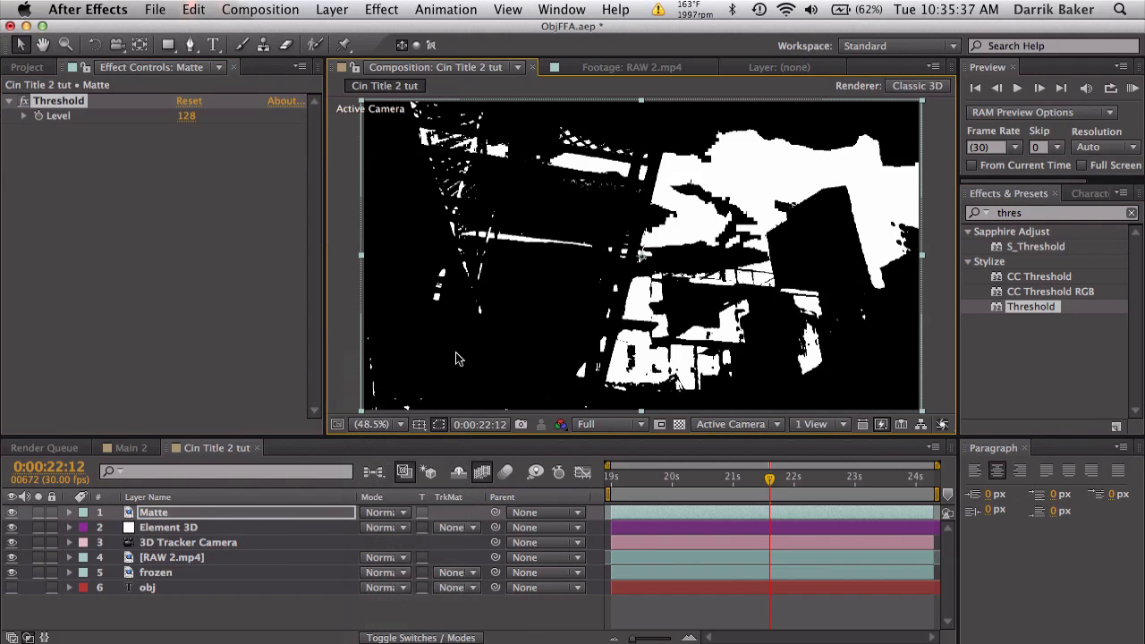
mouse_move(188, 117)
mouse_down()
mouse_move(214, 120)
mouse_move(158, 117)
mouse_move(178, 117)
mouse_up()
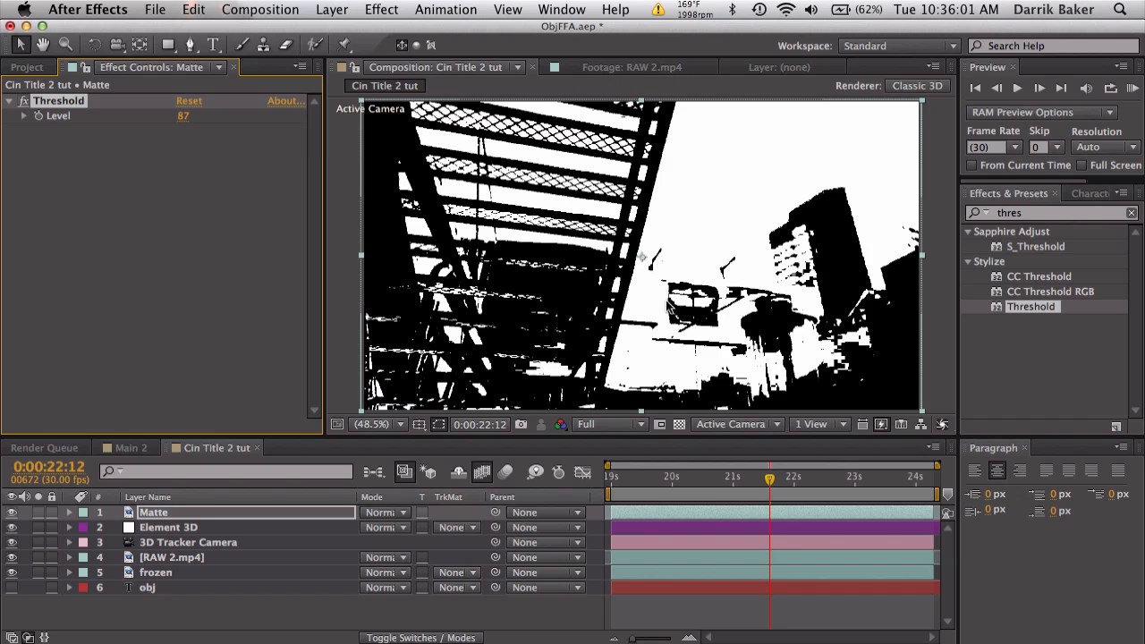
- Start keyframing the Threshold level at 0:00:20:11 with a value of 97
click(652, 478)
mouse_move(652, 481)
mouse_down()
mouse_move(636, 479)
mouse_move(647, 483)
mouse_up()
drag(186, 119, 410, 430)
click(400, 424)
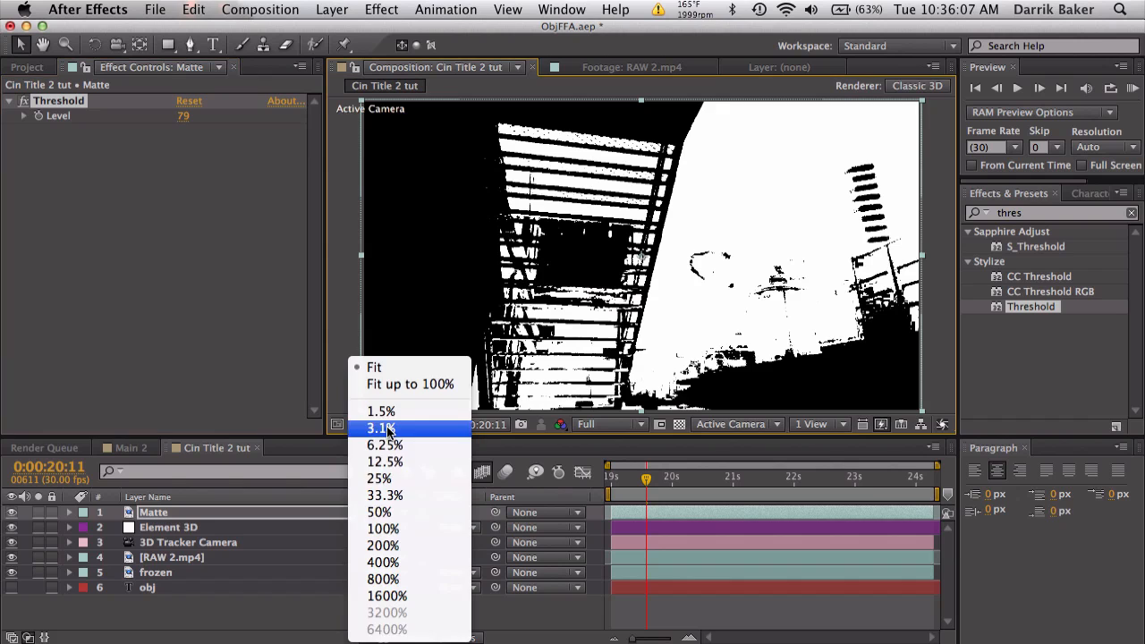
click(385, 529)
key(space)
drag(667, 228, 667, 349)
mouse_move(184, 116)
mouse_down()
mouse_move(207, 124)
mouse_move(176, 114)
mouse_up()
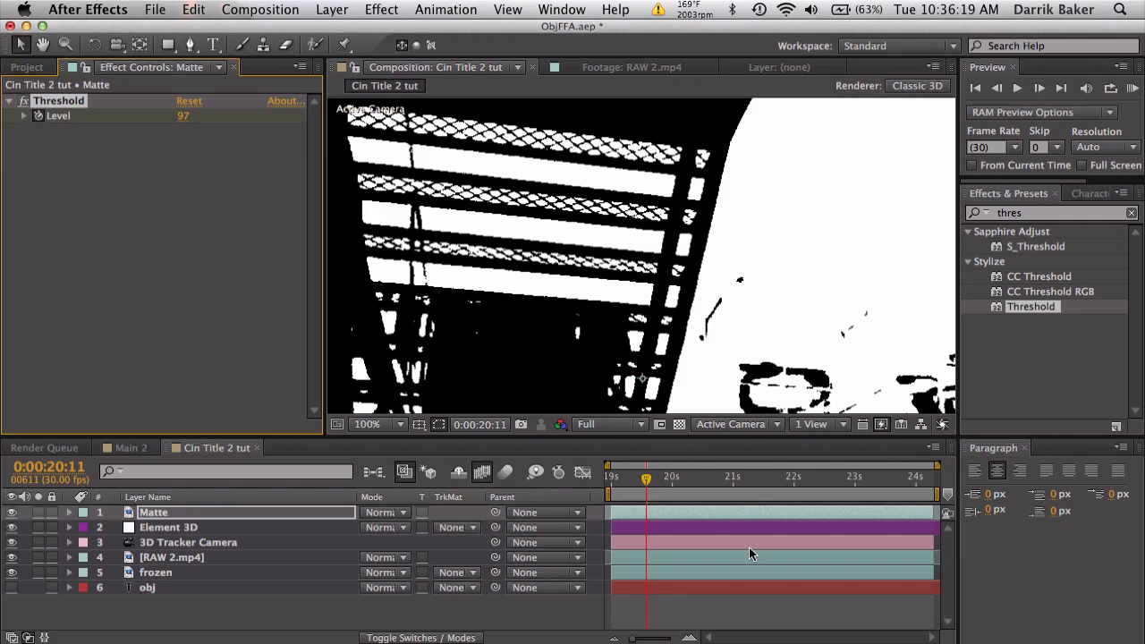
- Keyframe the Threshold level at 92 at 0:00:22:04 and at 79 at 0:00:23:16
click(754, 490)
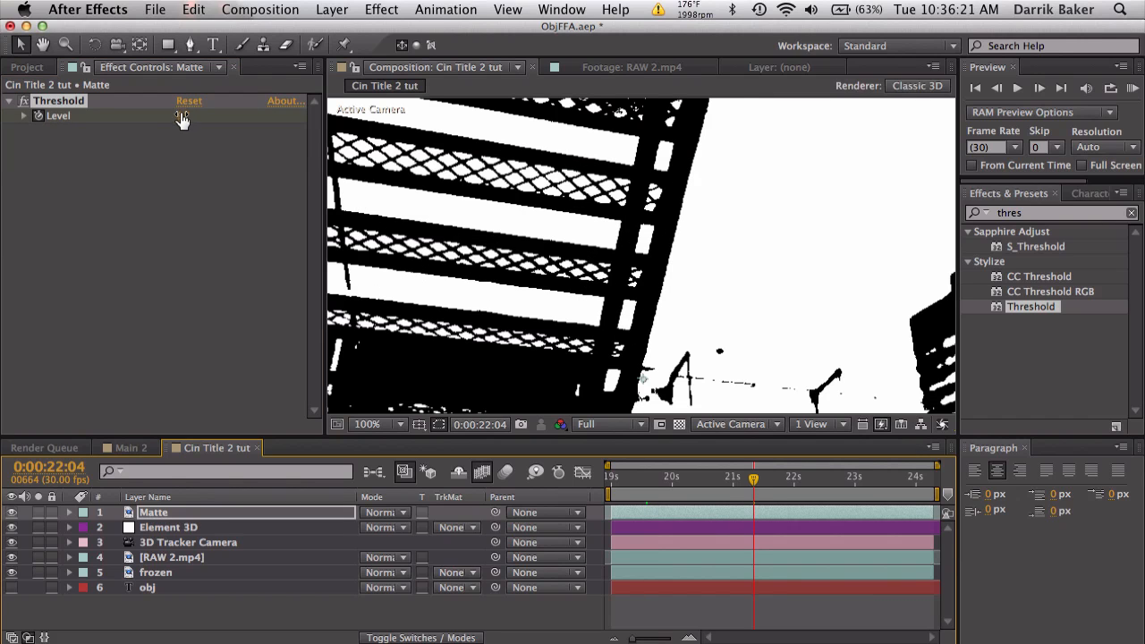
mouse_move(182, 116)
mouse_down()
mouse_move(197, 116)
mouse_move(181, 115)
mouse_up()
drag(825, 481, 838, 480)
key(space)
drag(591, 257, 731, 332)
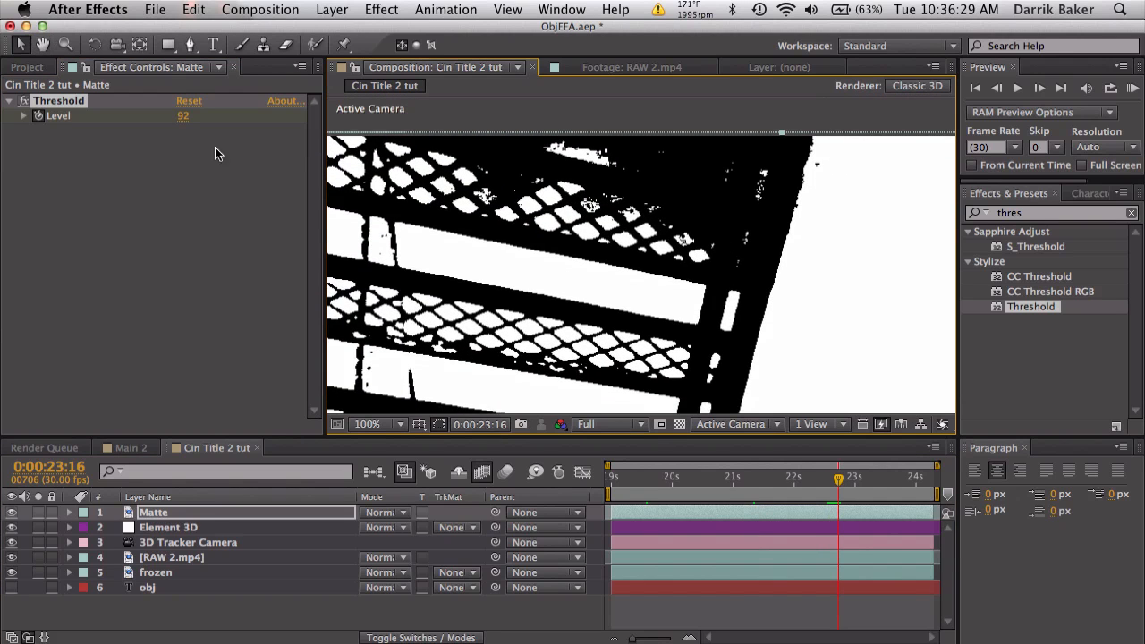
drag(182, 117, 184, 117)
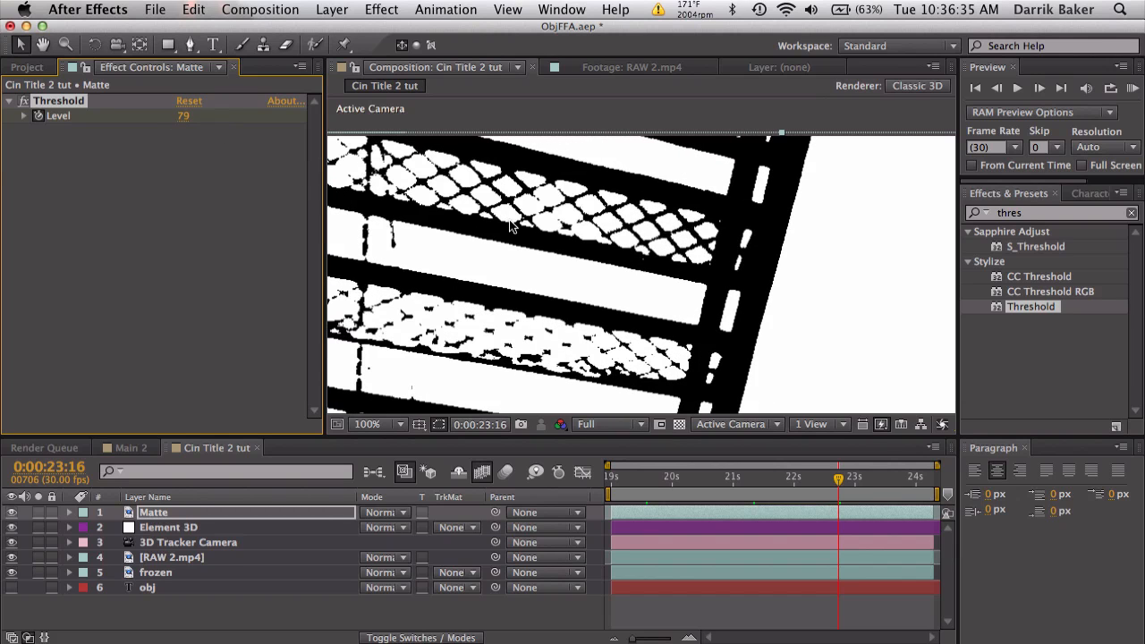
- Turn off Threshold on the Matte layer and add a Levels effect above it in the effect order
click(24, 102)
click(1055, 211)
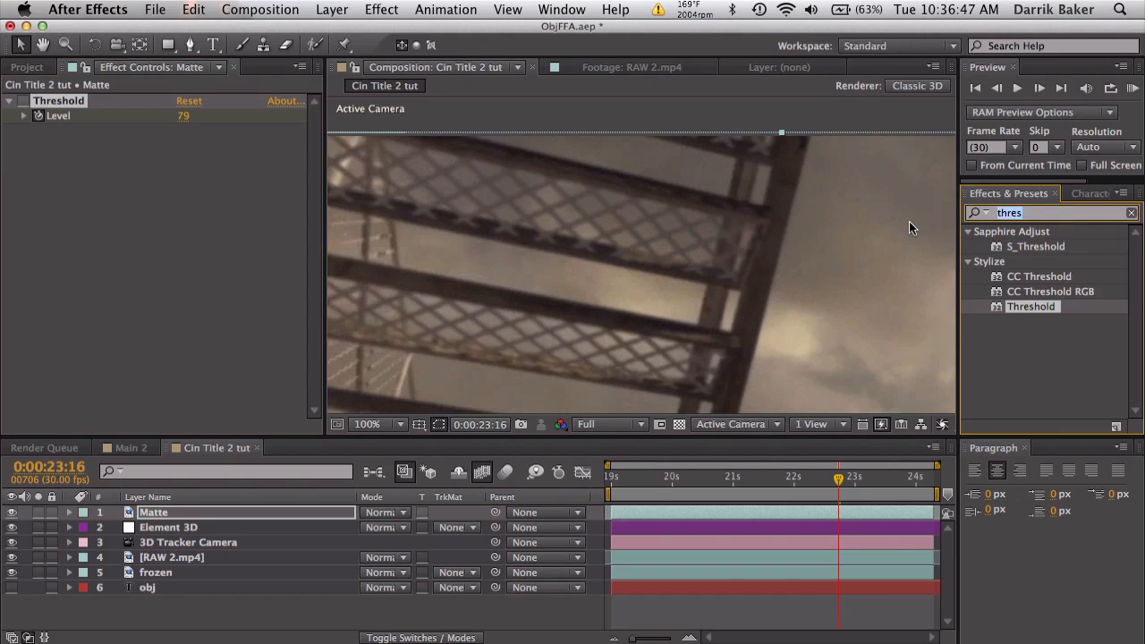
text(levels)
drag(1010, 340, 125, 167)
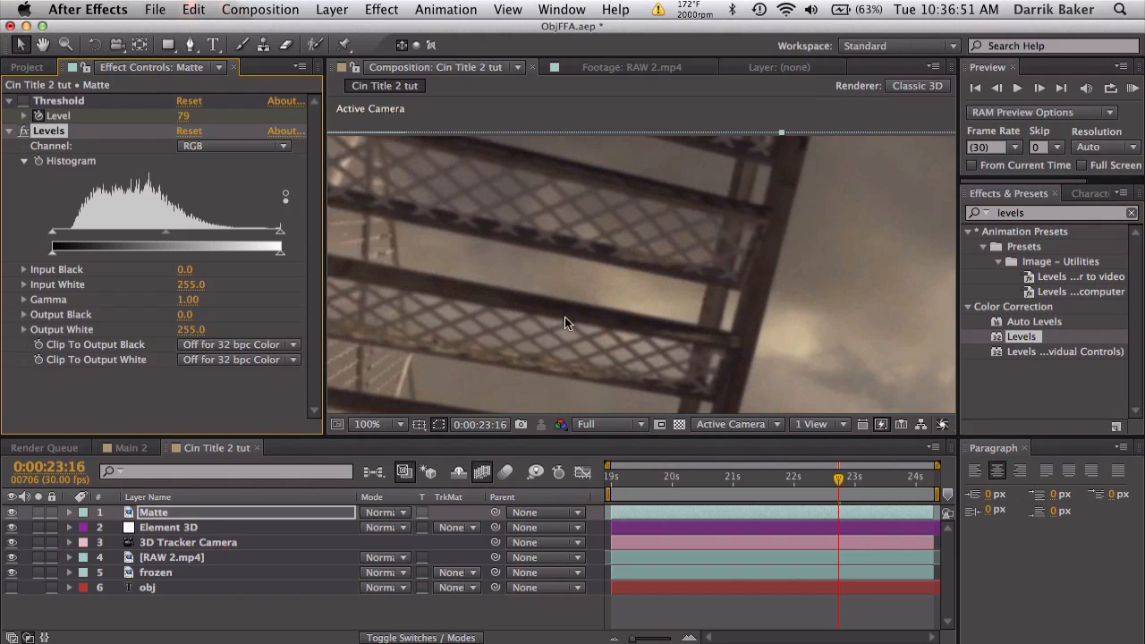
drag(761, 321, 746, 277)
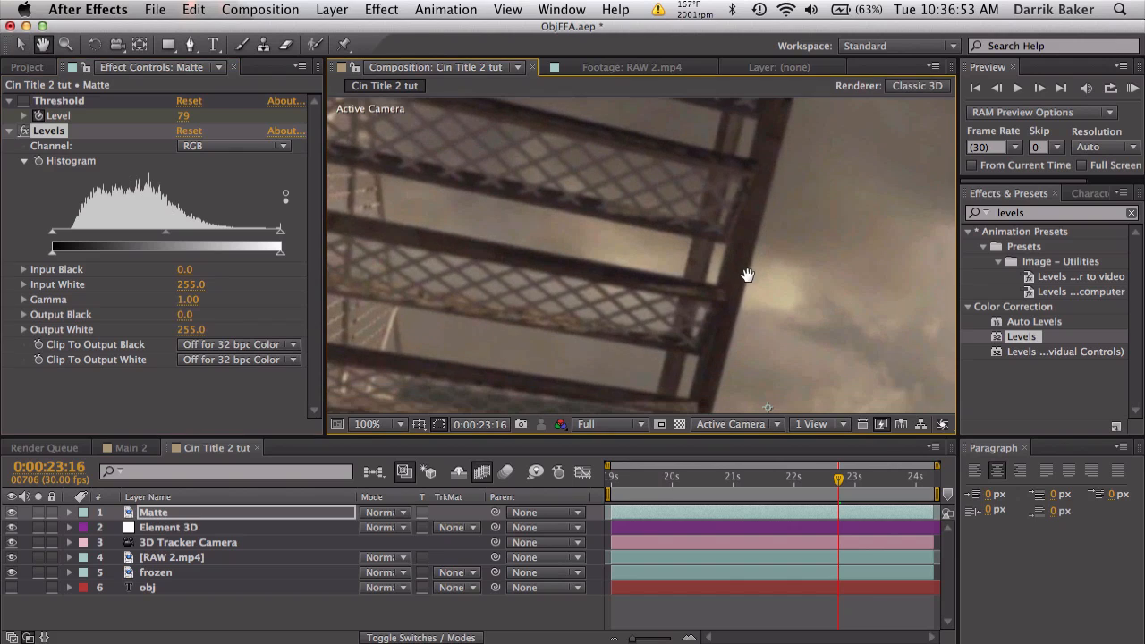
drag(61, 140, 61, 100)
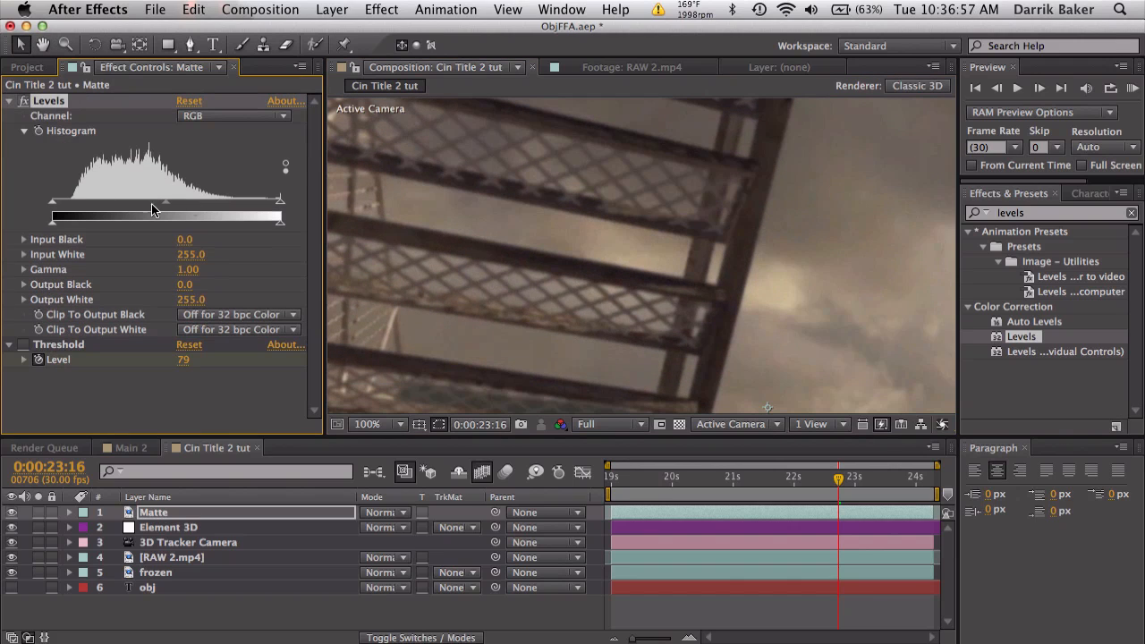
- Increase the matte's contrast in Levels by setting Input Black to 36 and Input White just under 168
drag(280, 204, 212, 204)
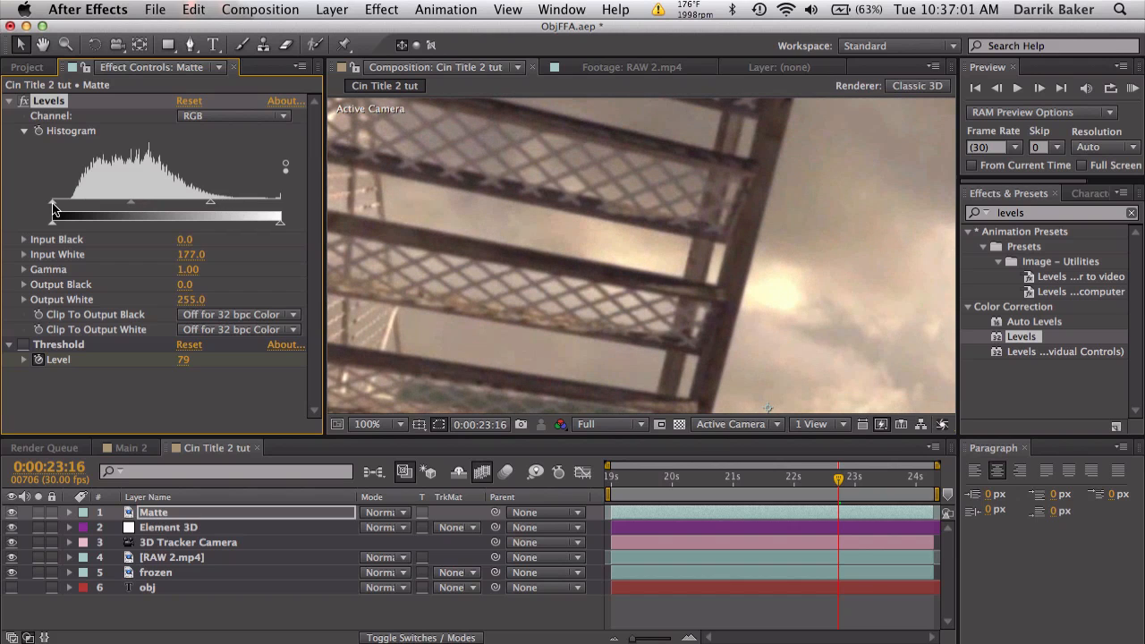
drag(58, 208, 84, 206)
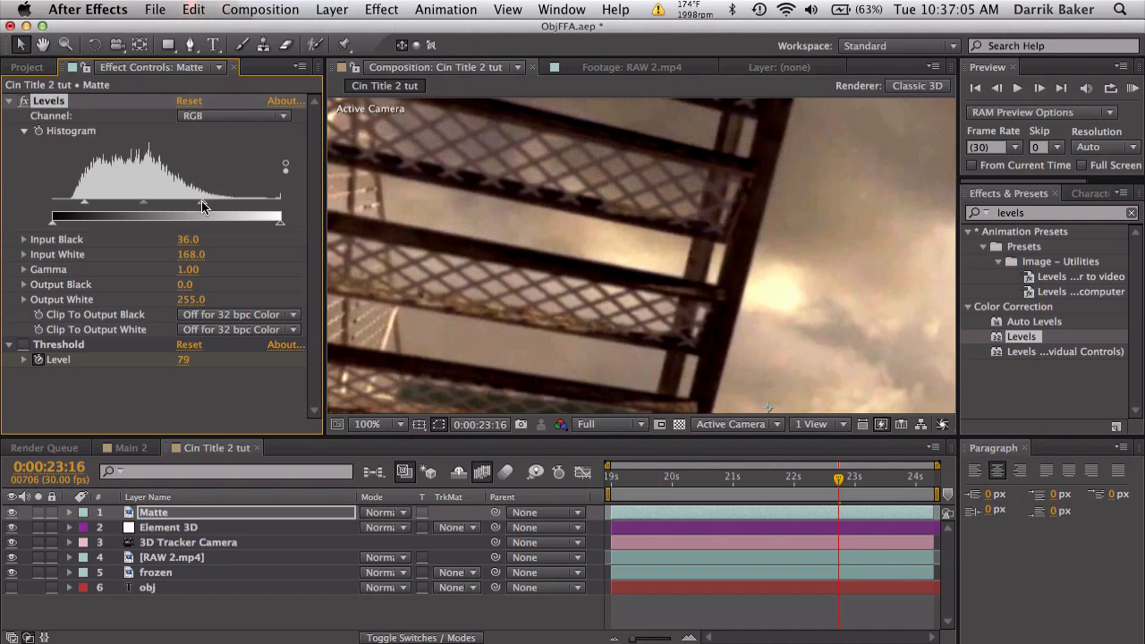
drag(204, 207, 199, 207)
- Turn Threshold back on and set its level to 97 at 0:00:23:16
click(9, 100)
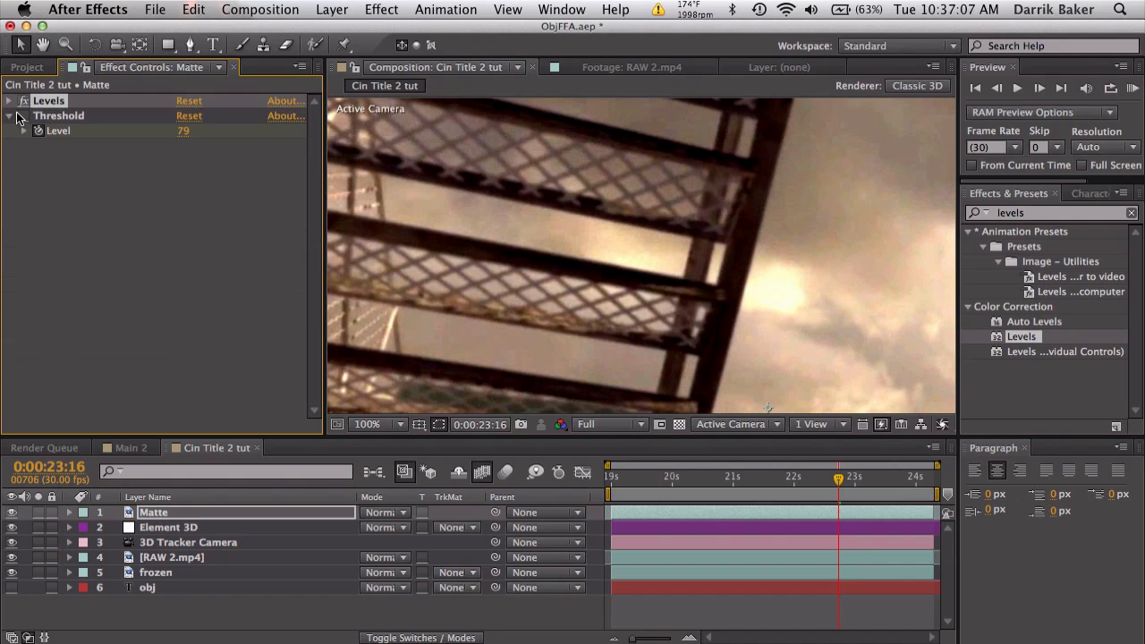
click(25, 117)
drag(179, 132, 188, 133)
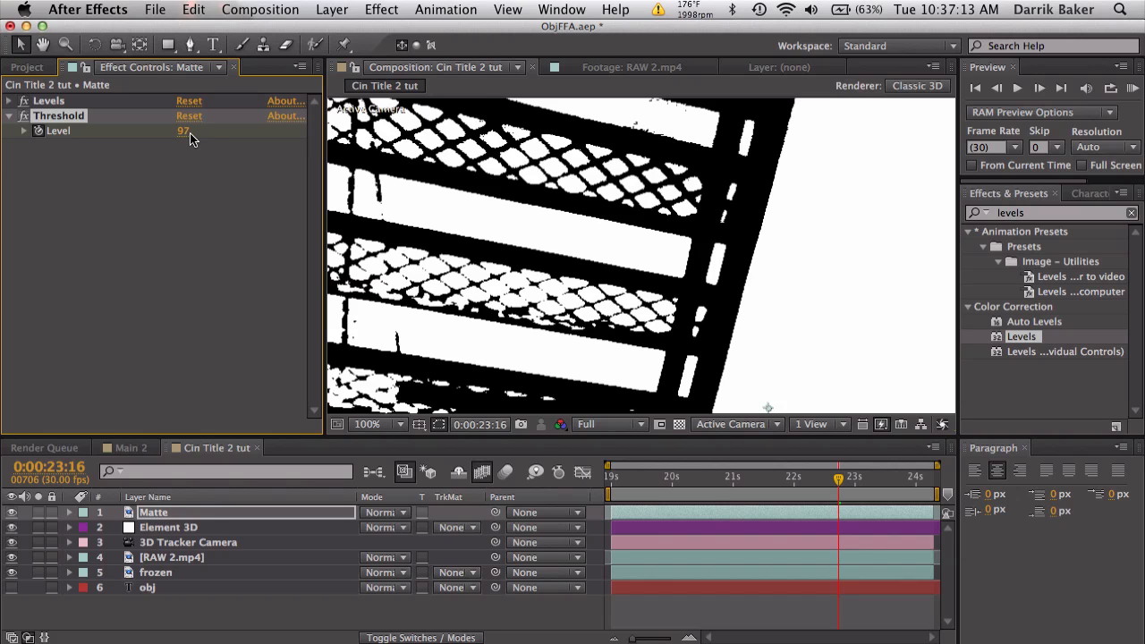
- Keyframe the Threshold level at 84 at 0:00:24:12
drag(788, 482, 894, 484)
key(space)
drag(623, 291, 683, 292)
drag(184, 131, 180, 132)
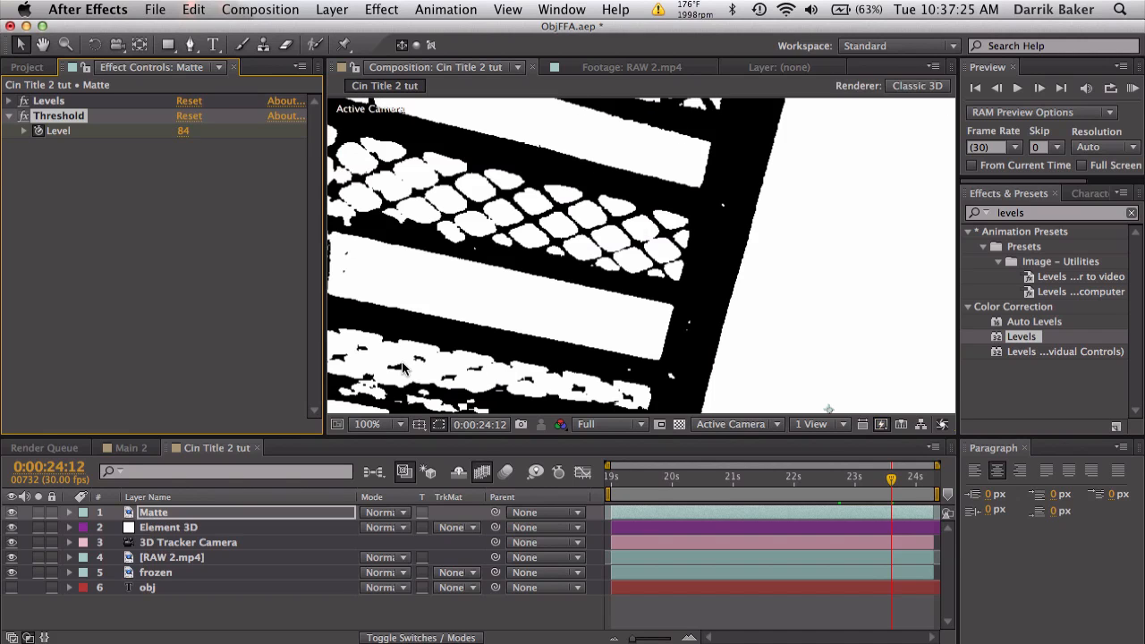
- Draw a closed mask on the Matte layer around the staircase, following its outer rail and running outside the frame on the other sides
click(375, 424)
click(402, 385)
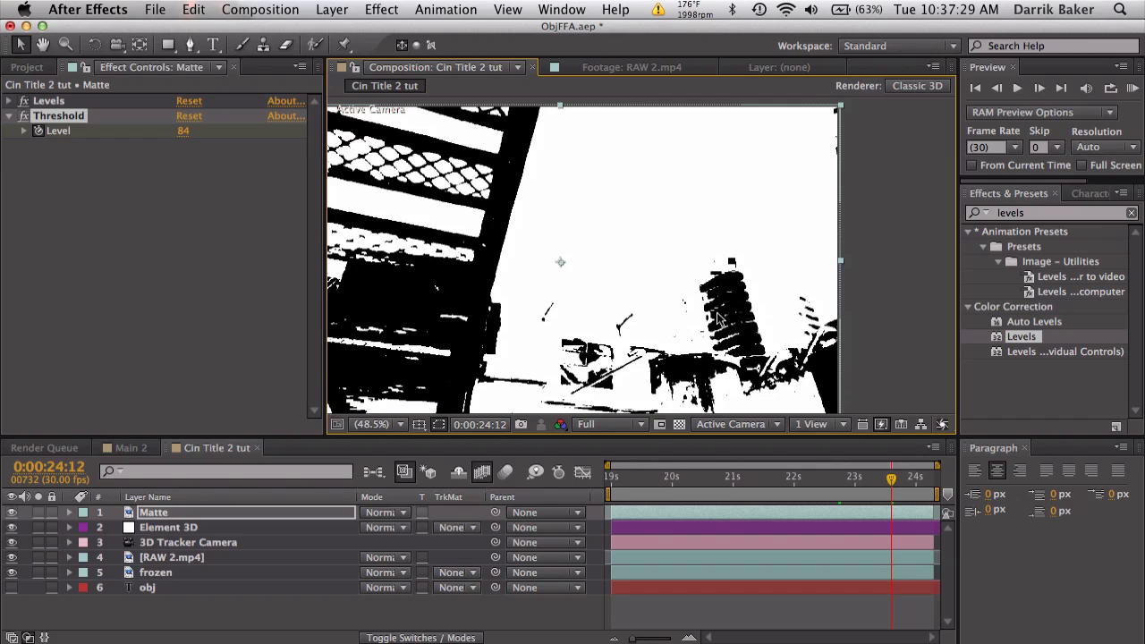
key(h)
drag(568, 292, 647, 291)
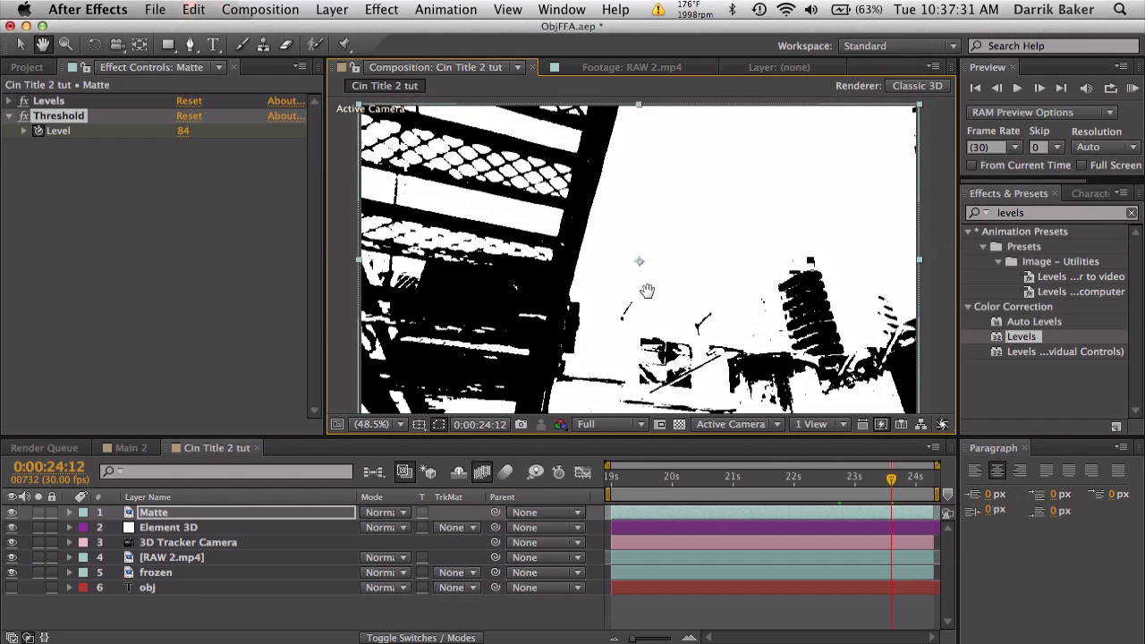
key(v)
click(265, 513)
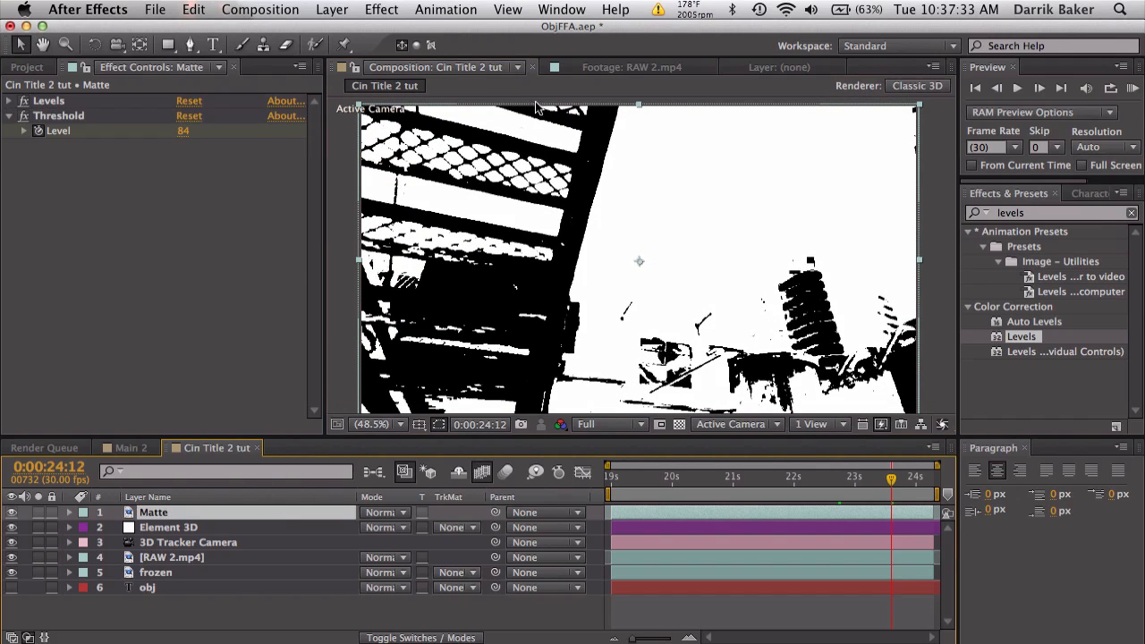
key(h)
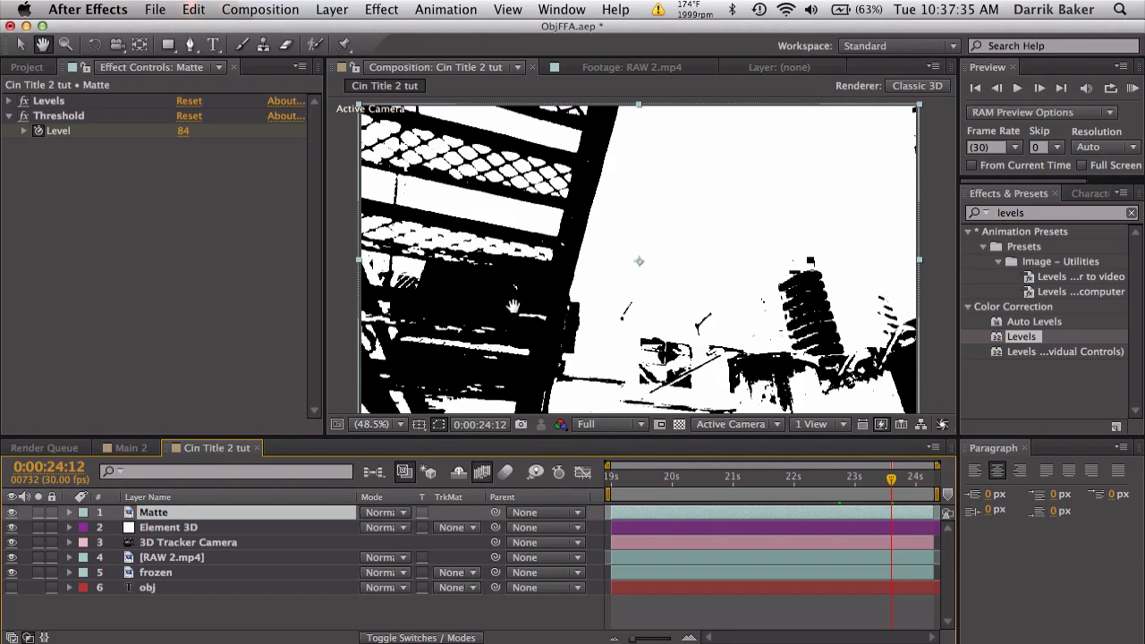
drag(512, 307, 518, 230)
right_click(755, 247)
click(697, 317)
key(space)
drag(678, 242, 635, 345)
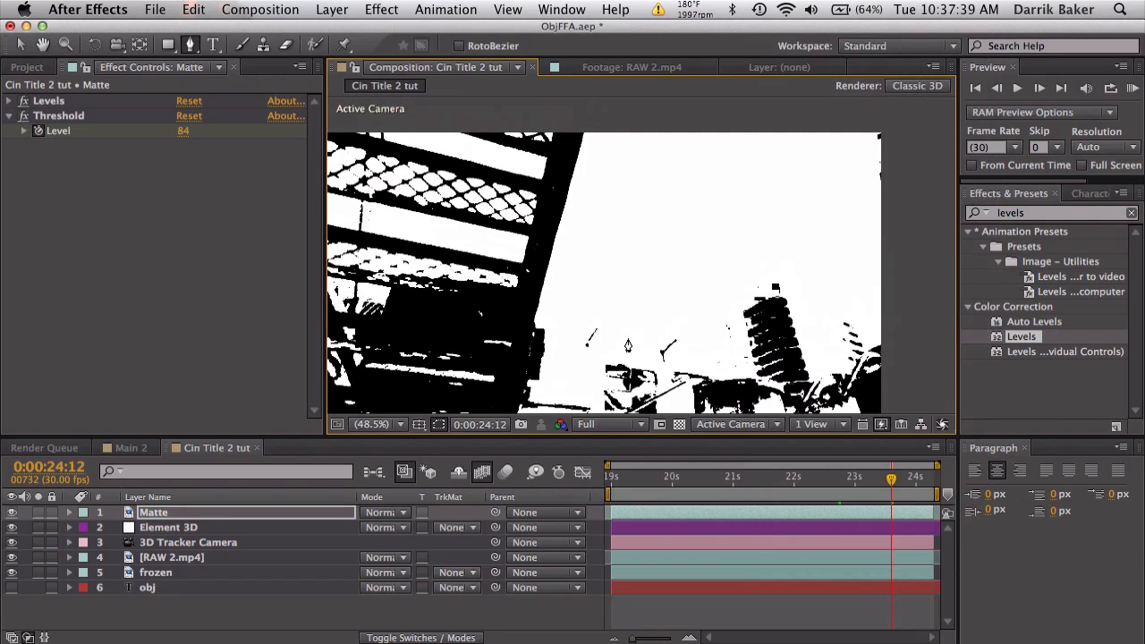
click(556, 270)
click(598, 122)
key(space)
drag(600, 122, 743, 112)
click(450, 112)
key(space)
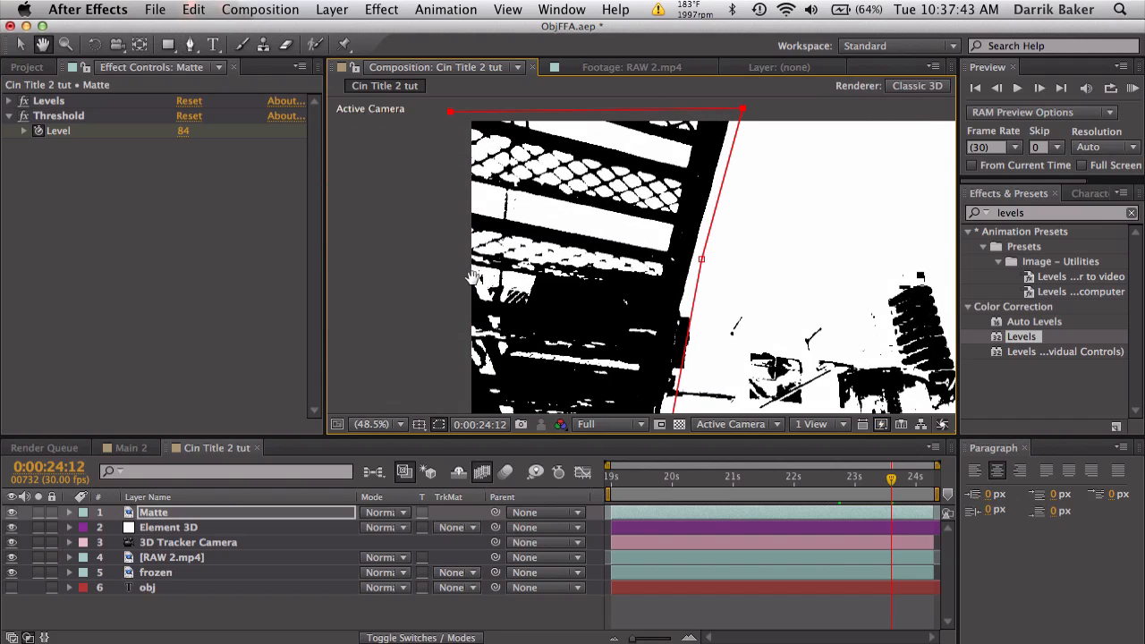
drag(472, 278, 475, 129)
click(420, 294)
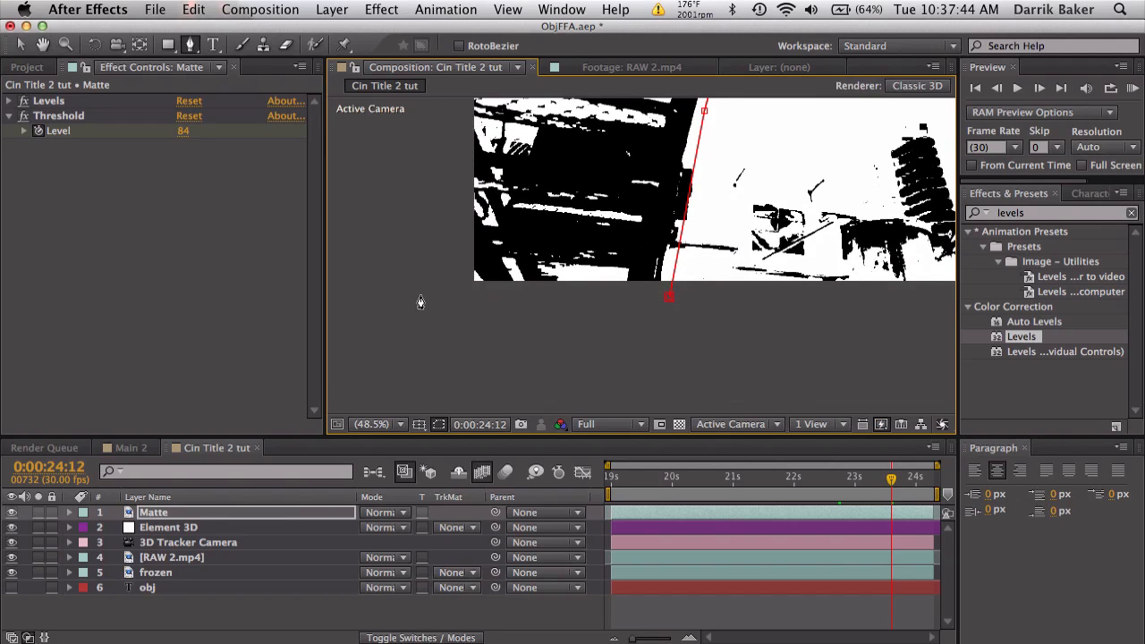
click(670, 298)
- Start Mask Path keyframing at 0:00:24:12 and shift the mask at 0:00:23:15 so it clears the staircase's outer rail
key(m)
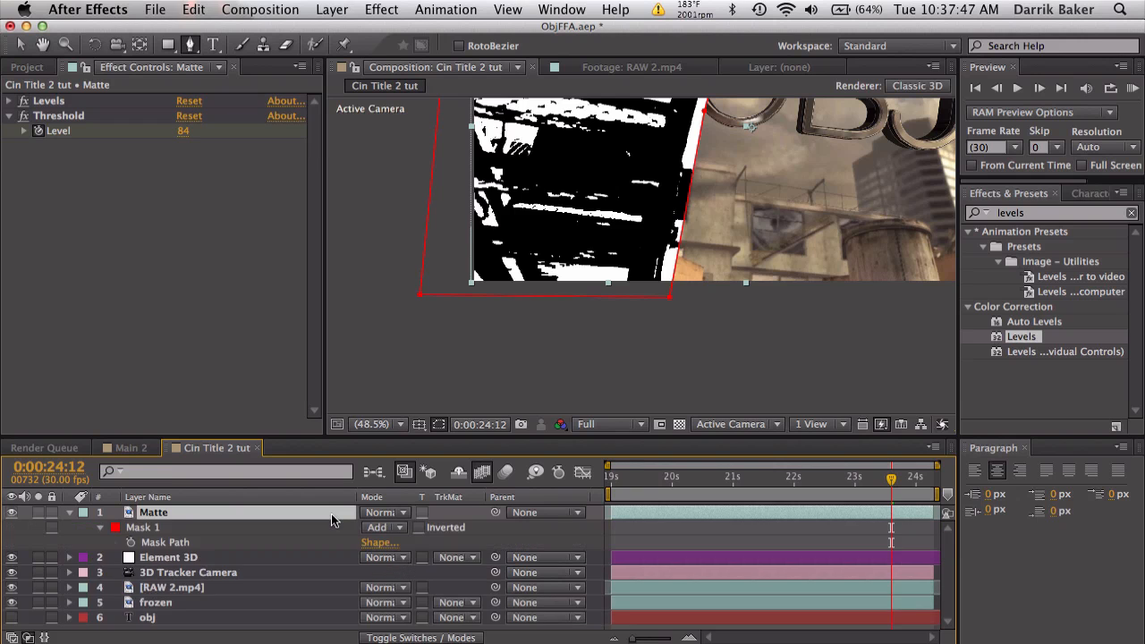
click(132, 543)
drag(680, 303, 573, 460)
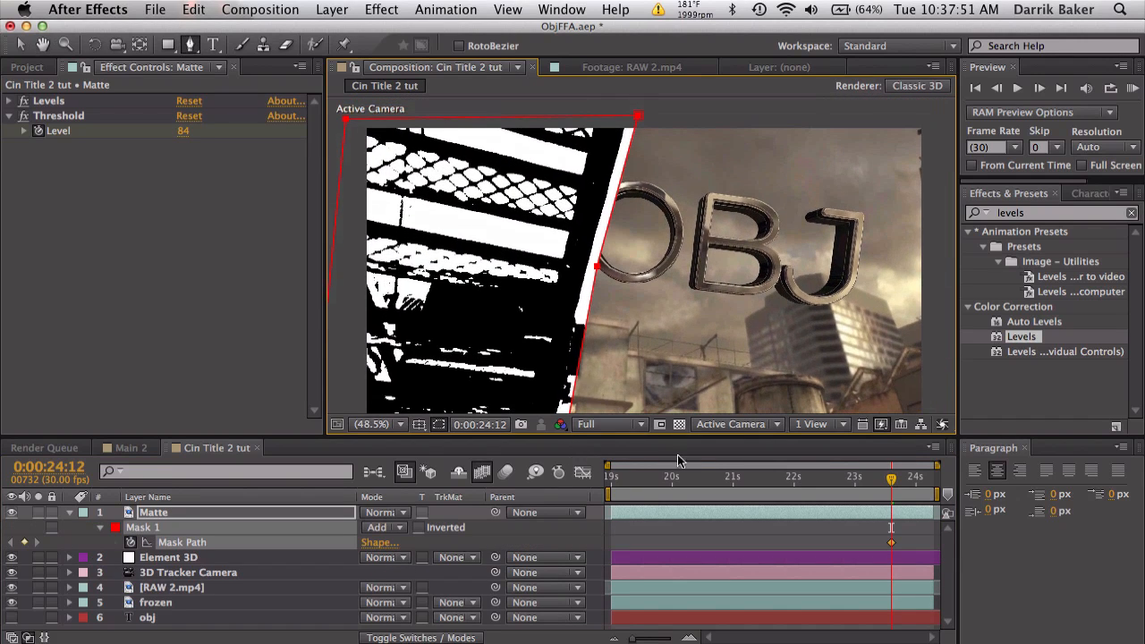
click(838, 477)
key(v)
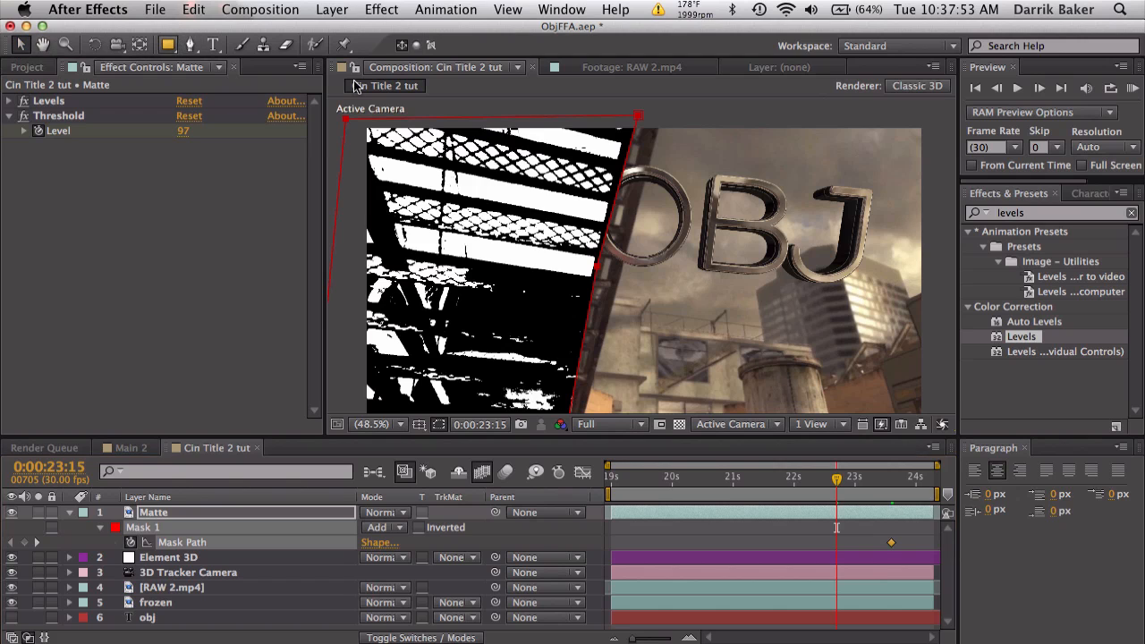
drag(635, 118, 675, 116)
- Solo the Matte layer and reposition the mask past the staircase's outer rail at 0:00:22:23 and 0:00:21:20
click(38, 512)
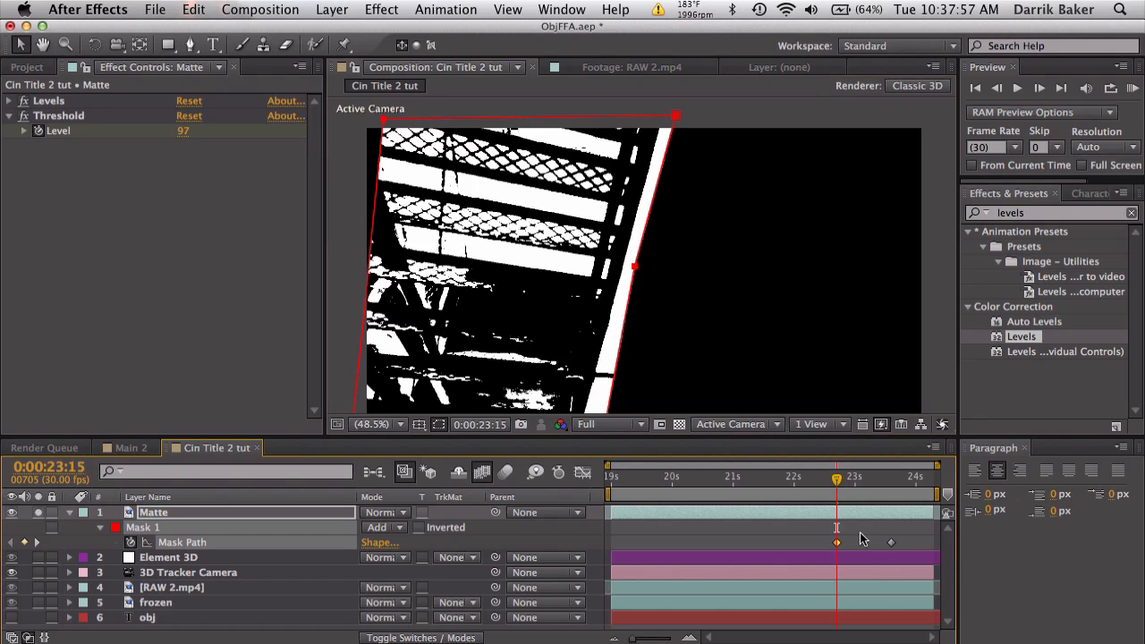
drag(836, 483, 792, 484)
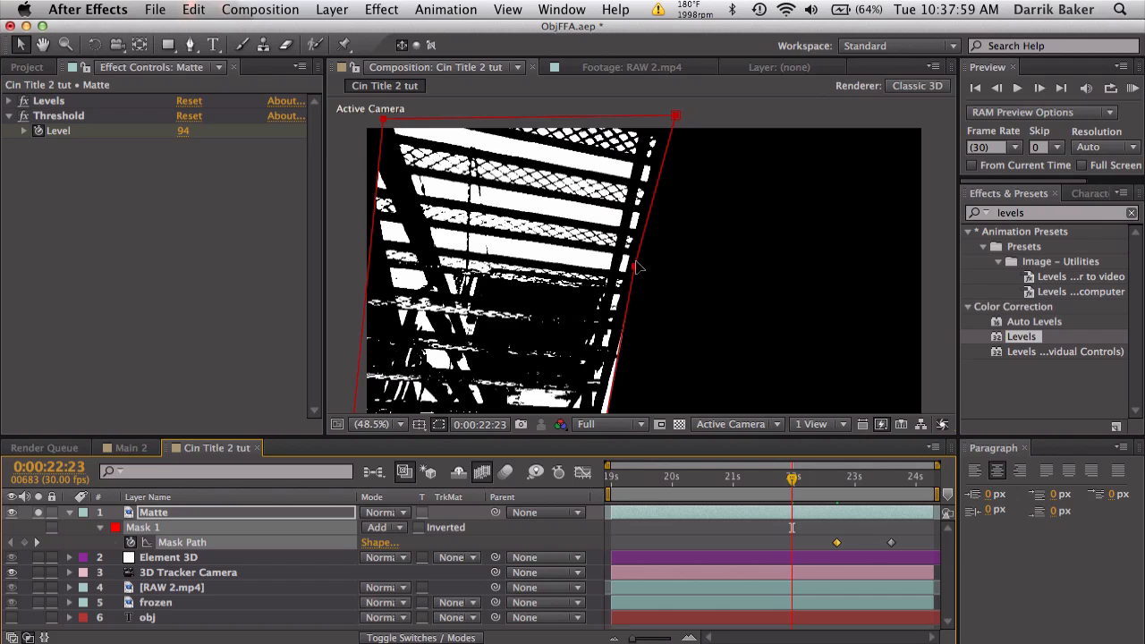
drag(637, 266, 646, 268)
drag(752, 478, 725, 478)
drag(648, 271, 656, 273)
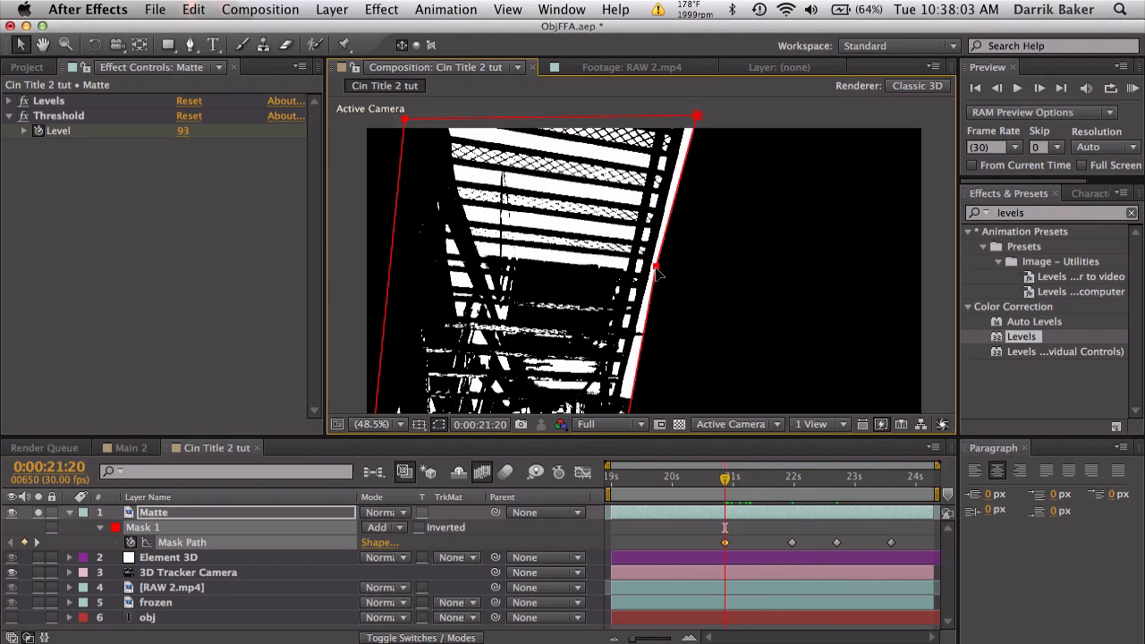
- Keyframe the mask just outside the staircase's rail at 0:00:20:23 and at the clip's start, and check the mask movement
drag(709, 484, 670, 484)
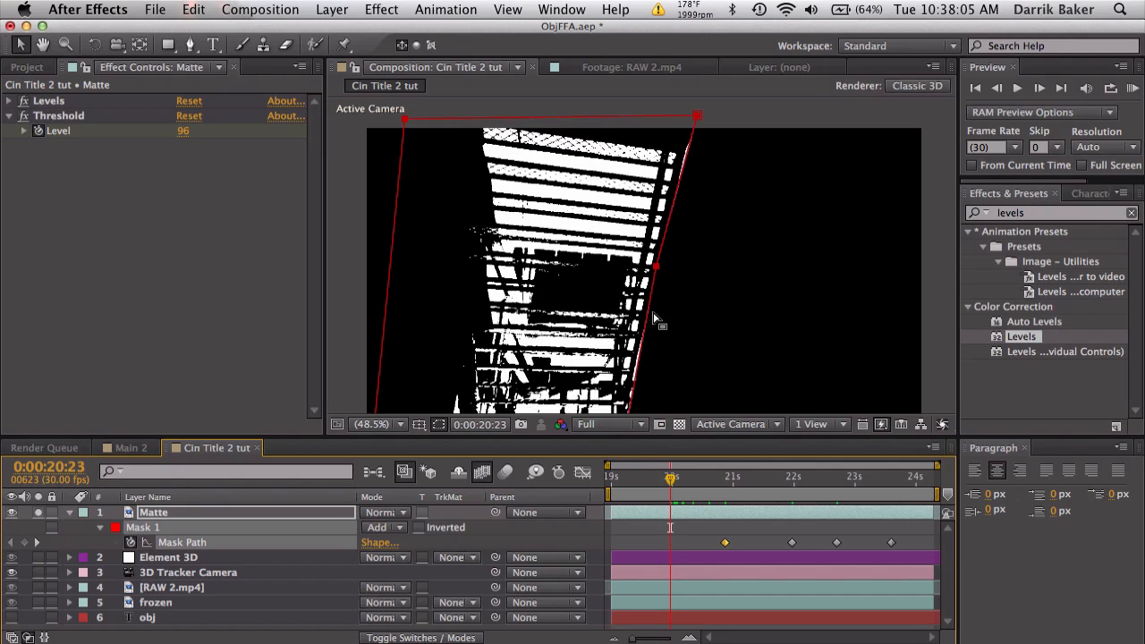
drag(656, 266, 664, 267)
drag(652, 476, 613, 478)
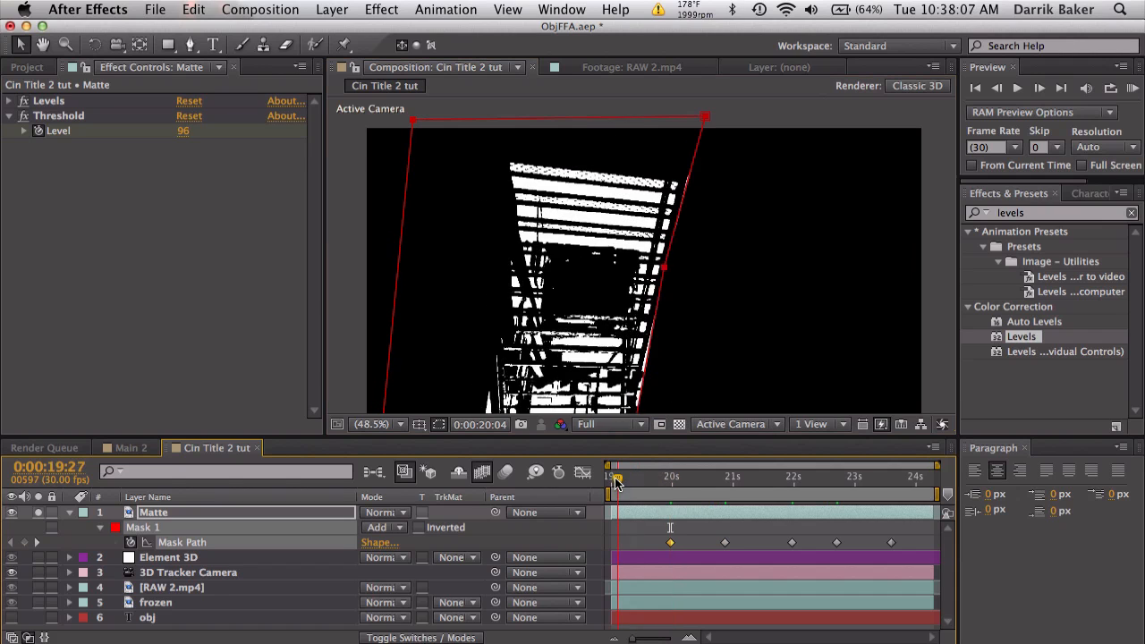
drag(674, 268, 678, 268)
drag(614, 478, 838, 460)
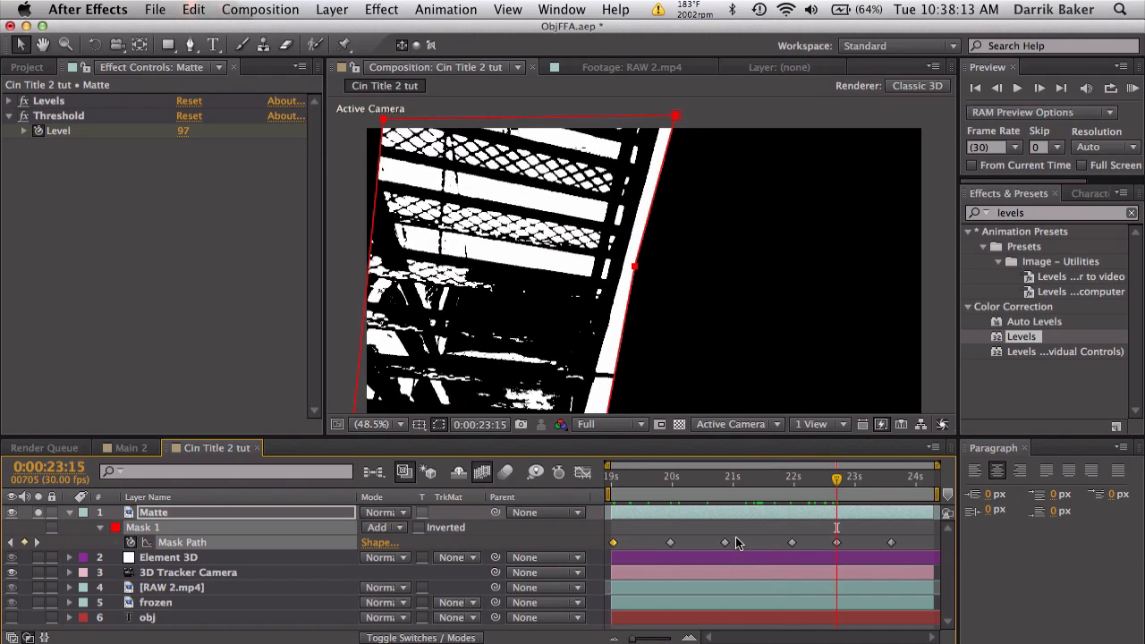
click(713, 532)
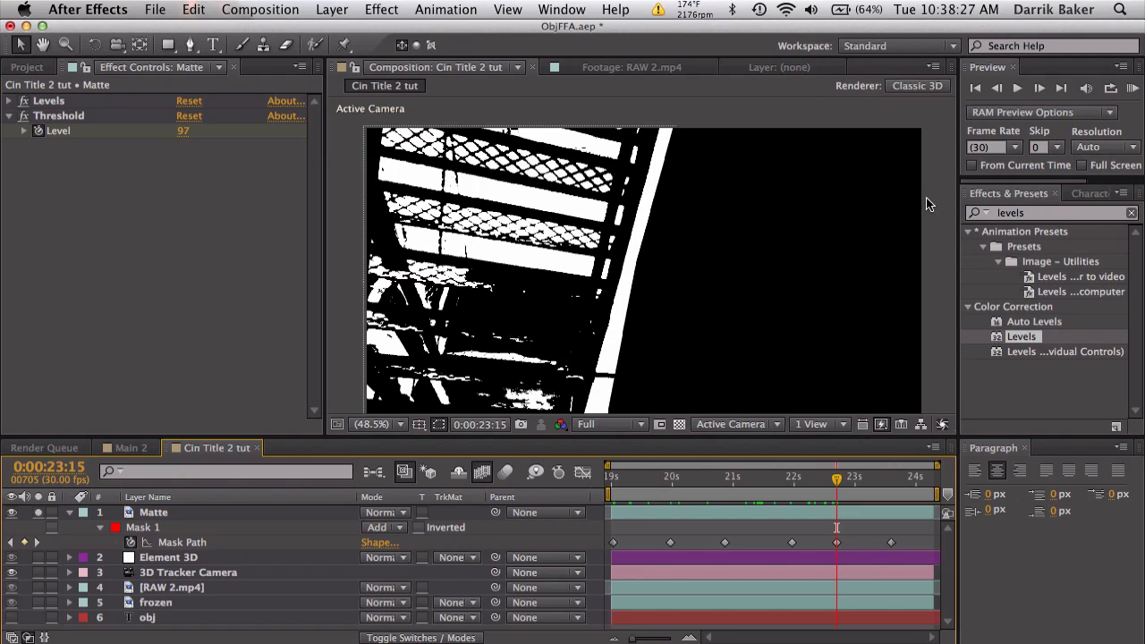
- Add the Invert effect to the Matte layer below Threshold in the effect order
click(1043, 217)
text(invert)
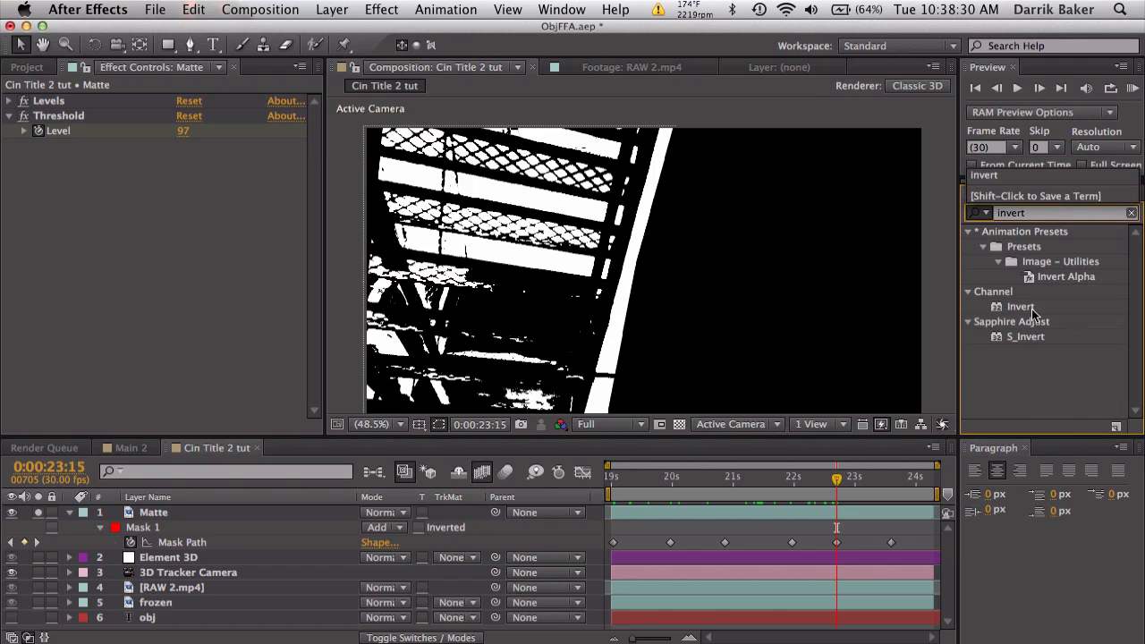
drag(1020, 306, 643, 282)
drag(466, 200, 89, 186)
click(647, 524)
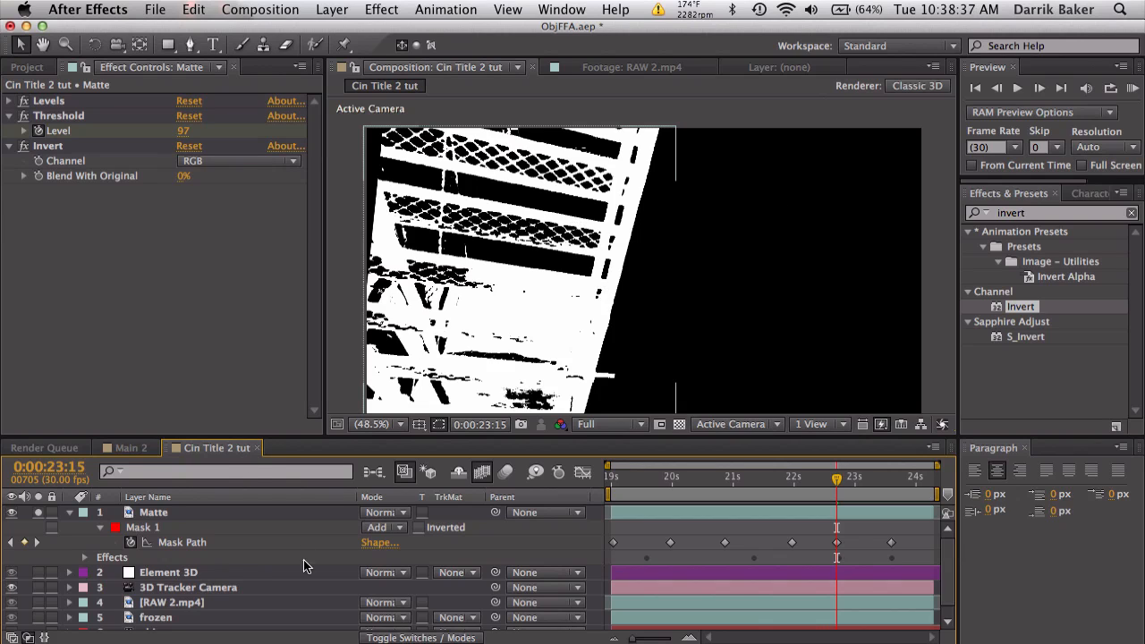
- Set the Element 3D layer's track matte to Luma Inverted Matte "Matte"
click(269, 575)
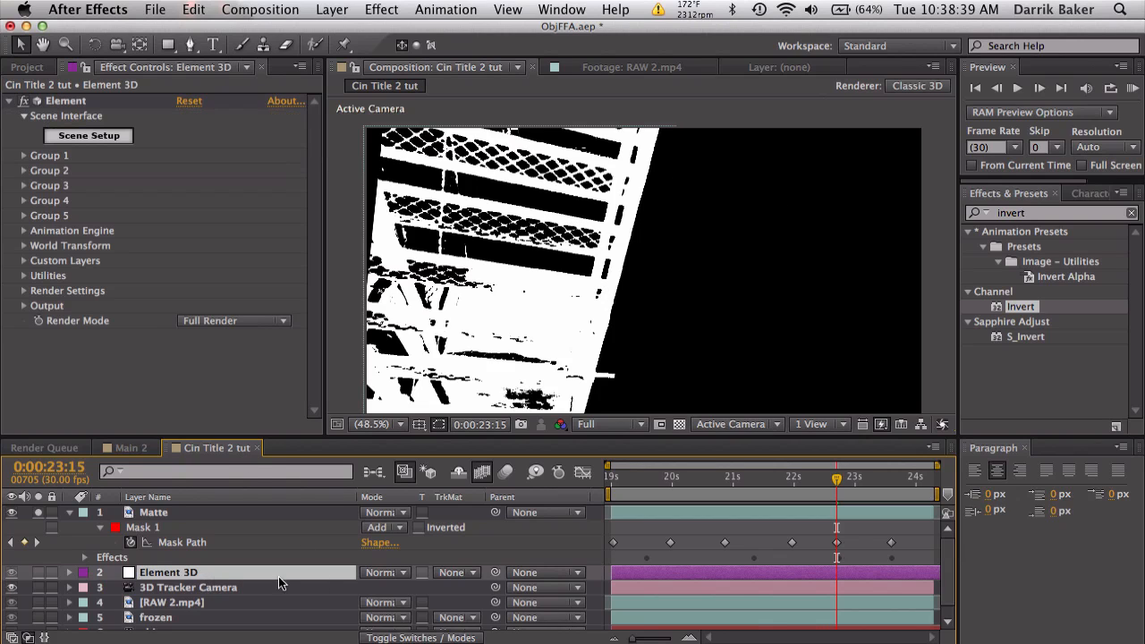
click(450, 573)
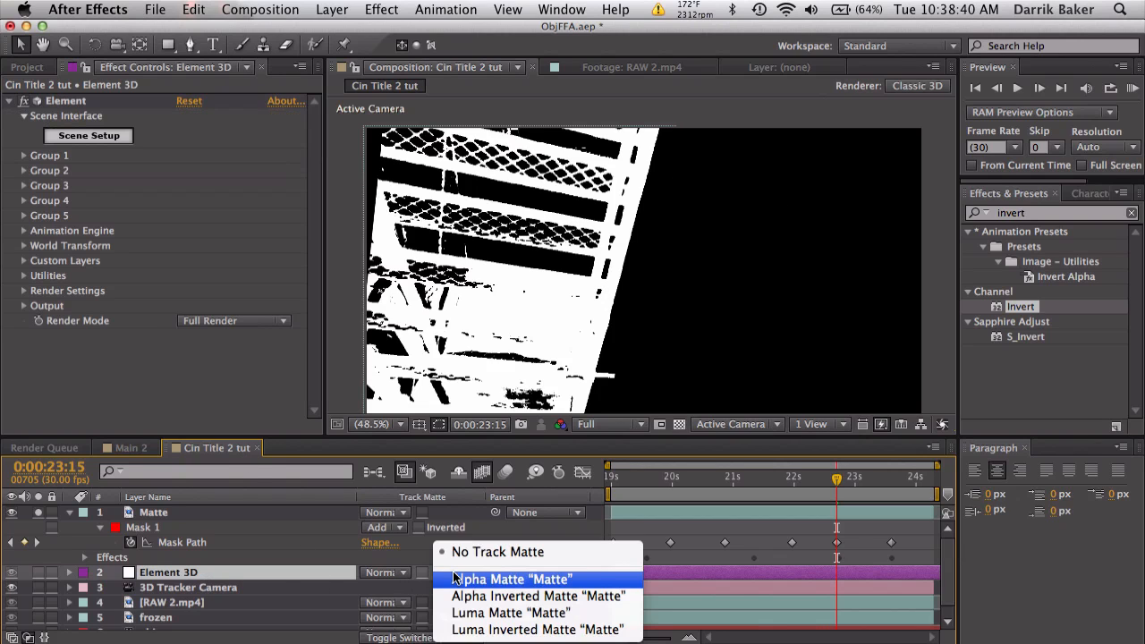
click(475, 631)
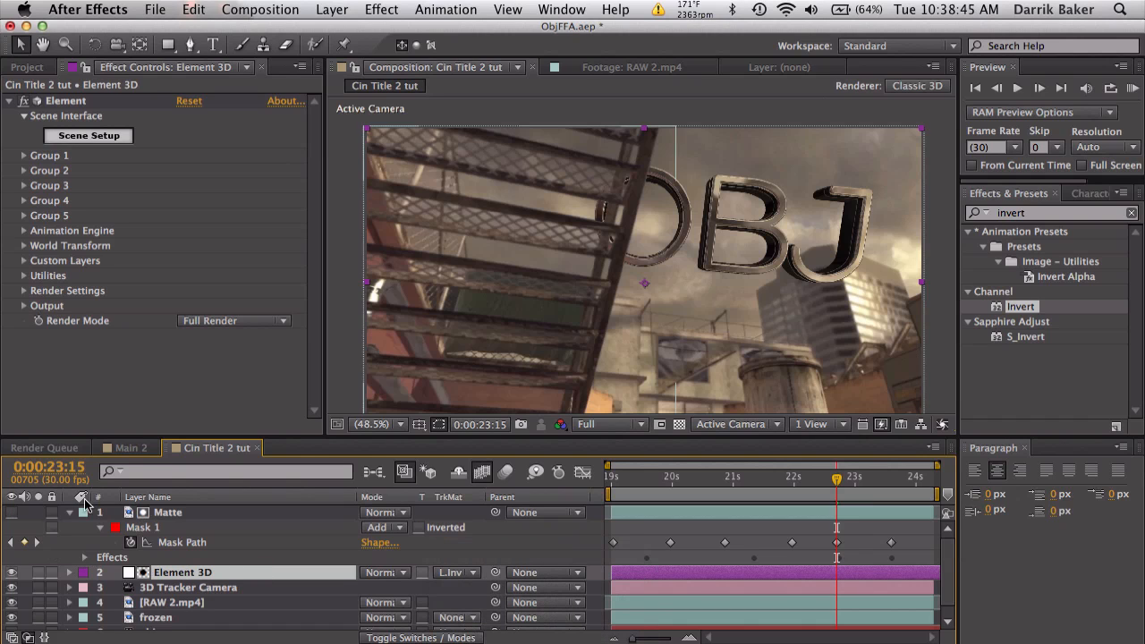
- Soften the matte's edges by adding Fast Blur to the Matte layer with a Blurriness of 3
drag(827, 484, 786, 483)
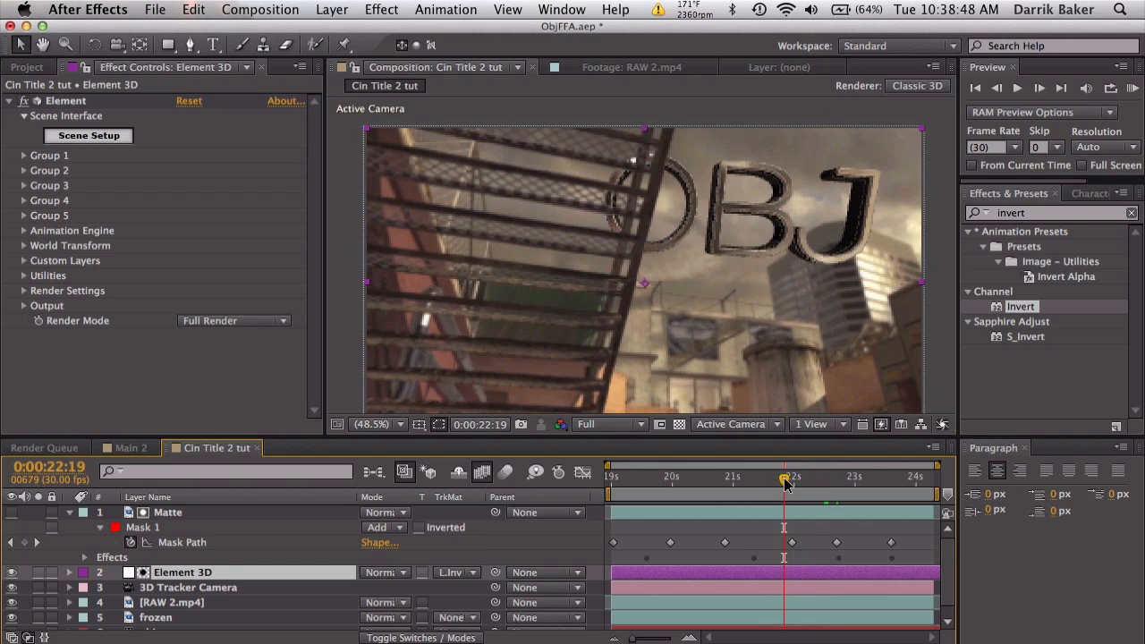
click(387, 425)
click(382, 529)
drag(600, 235, 599, 327)
drag(1043, 213, 858, 215)
text(fast b)
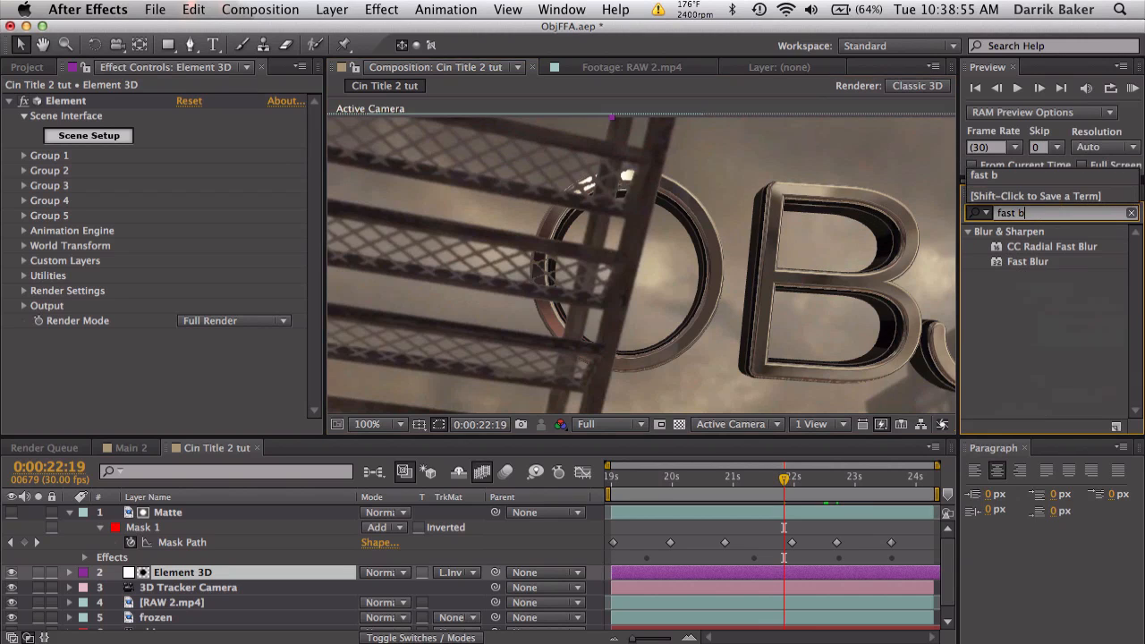
drag(1027, 263, 640, 514)
click(185, 395)
text(3)
key(Return)
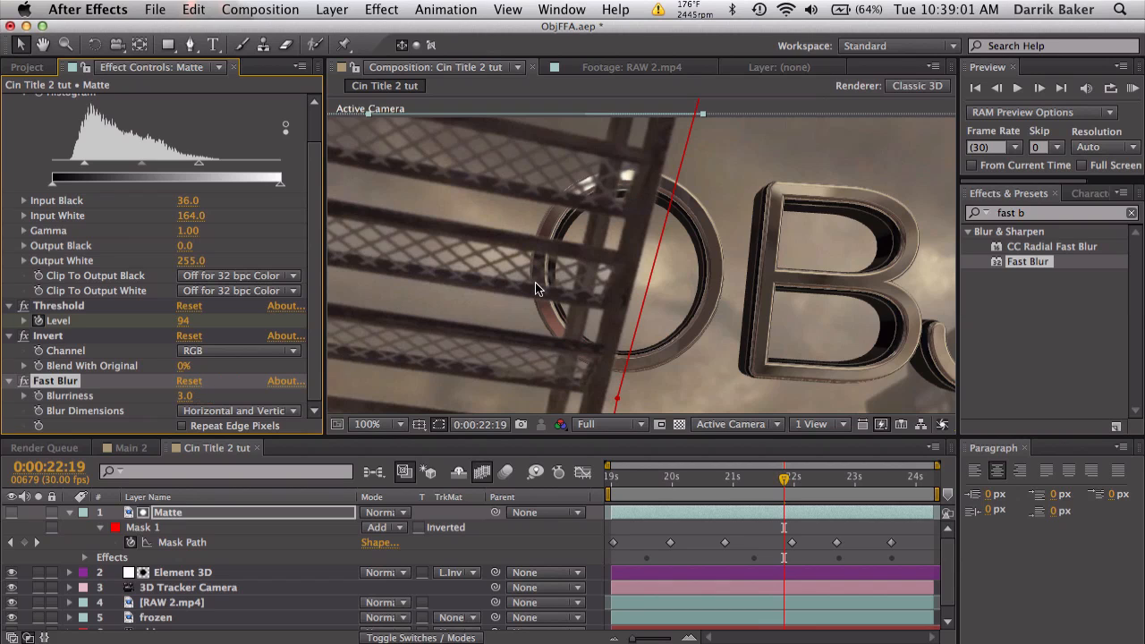
- Inspect how the staircase covers the O of the title, close up and in full frame, at several times
key(space)
drag(619, 320, 622, 292)
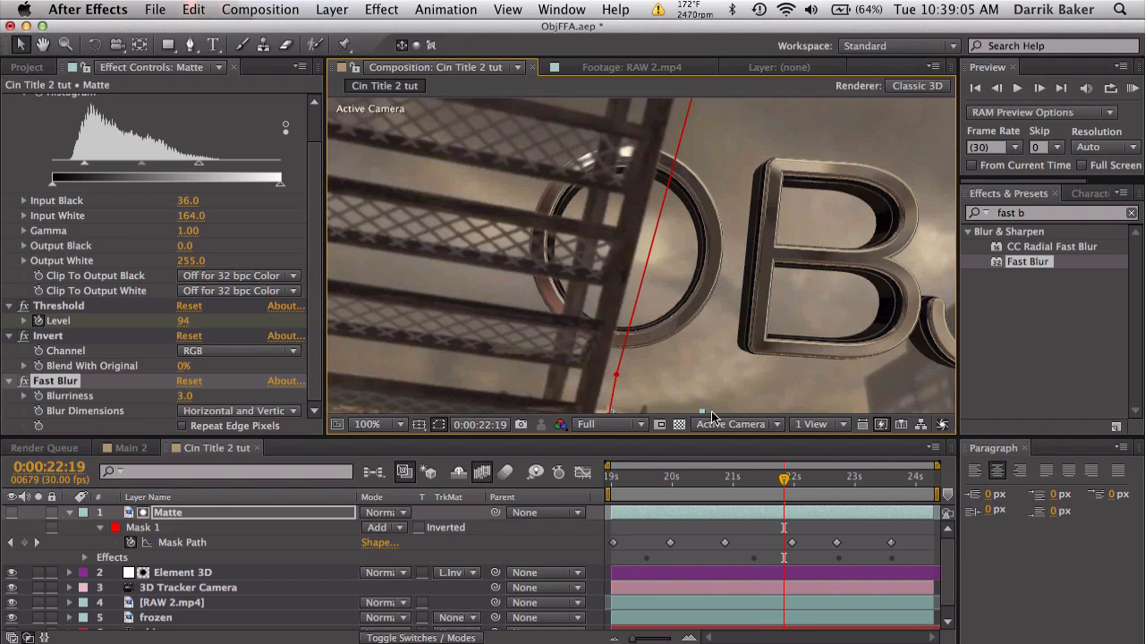
drag(718, 488, 689, 480)
click(393, 424)
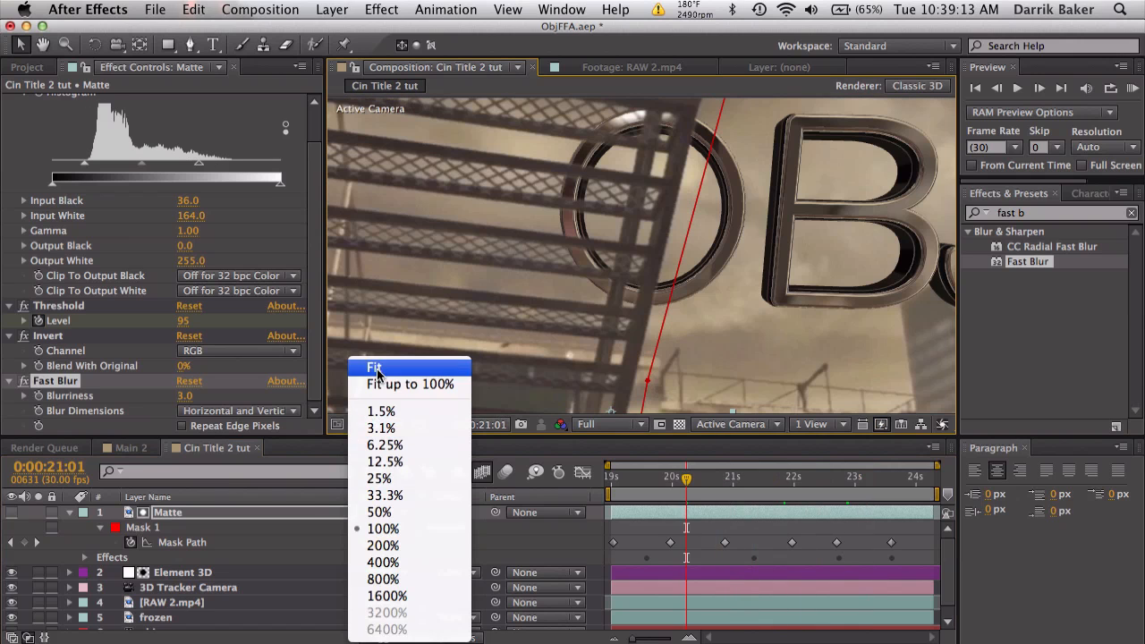
click(383, 384)
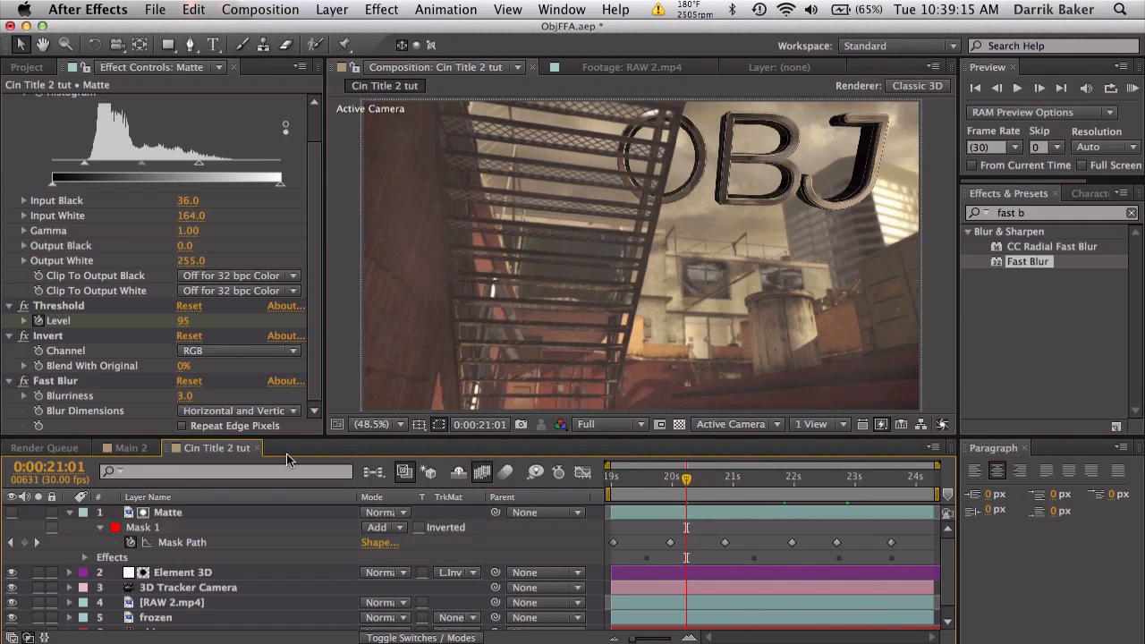
click(231, 512)
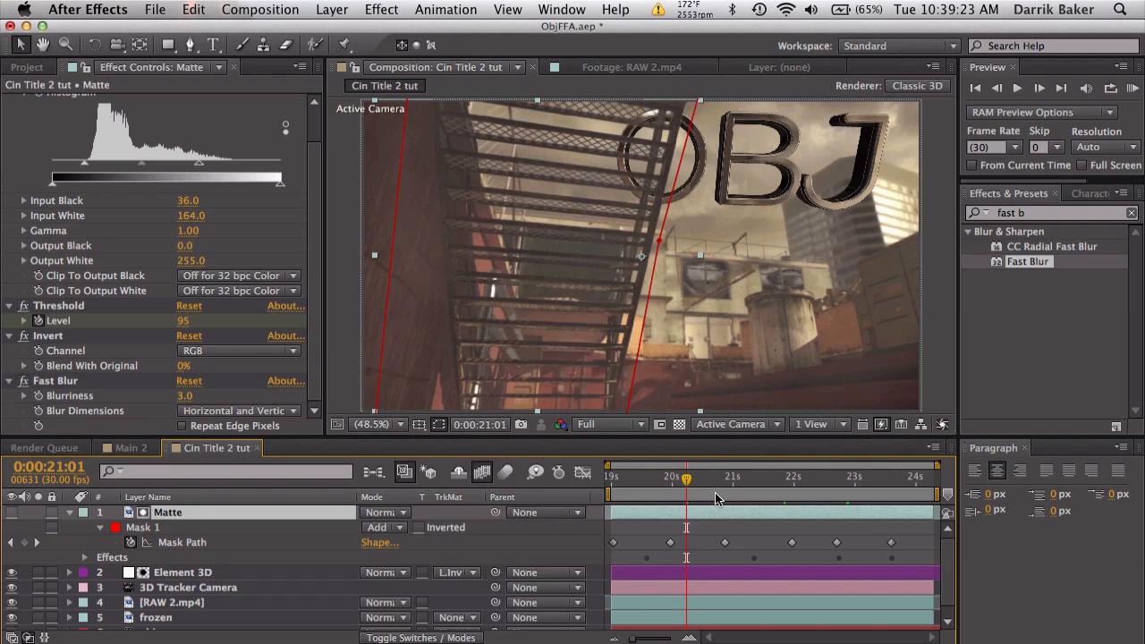
drag(687, 480, 753, 487)
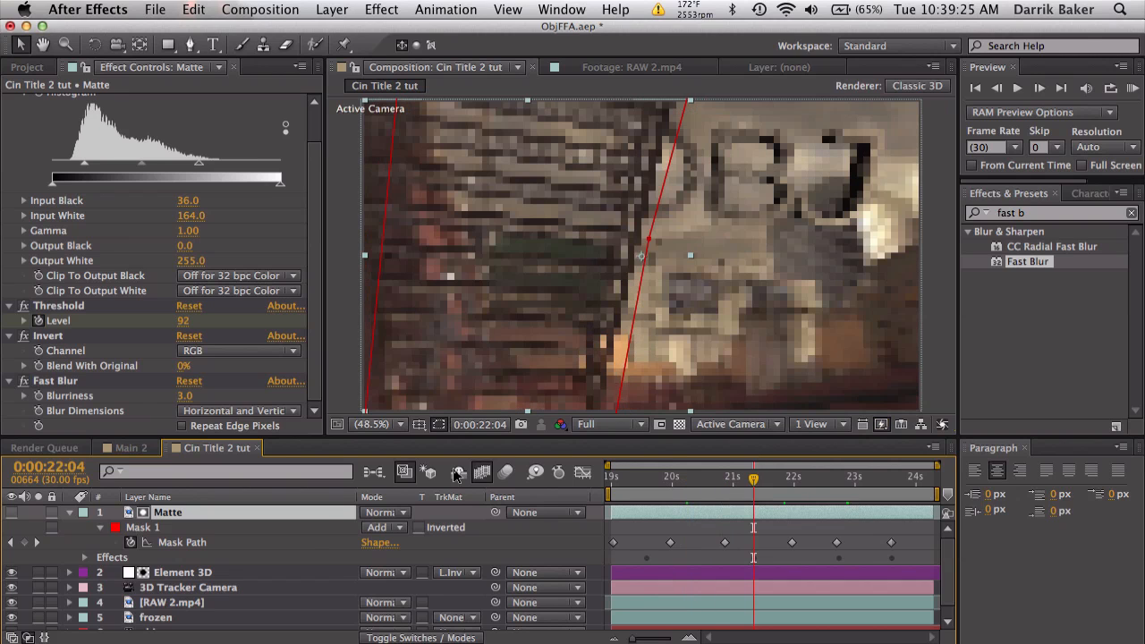
- Collapse the Matte layer's properties and its Levels, Threshold, Invert and Fast Blur effects, and deselect the layer
click(71, 513)
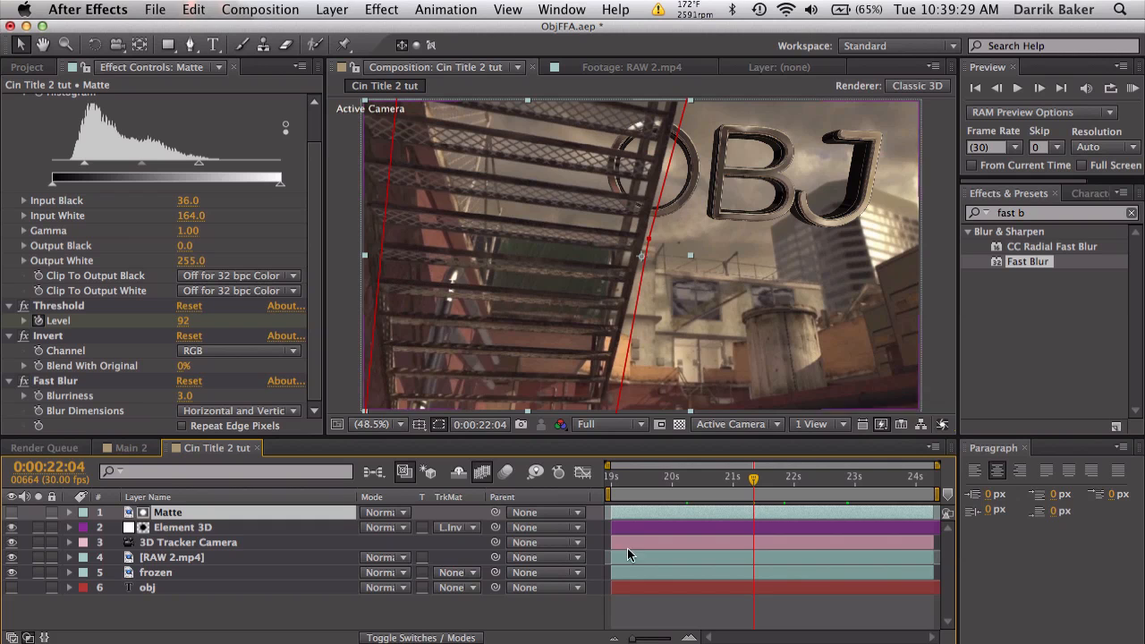
drag(766, 482, 680, 484)
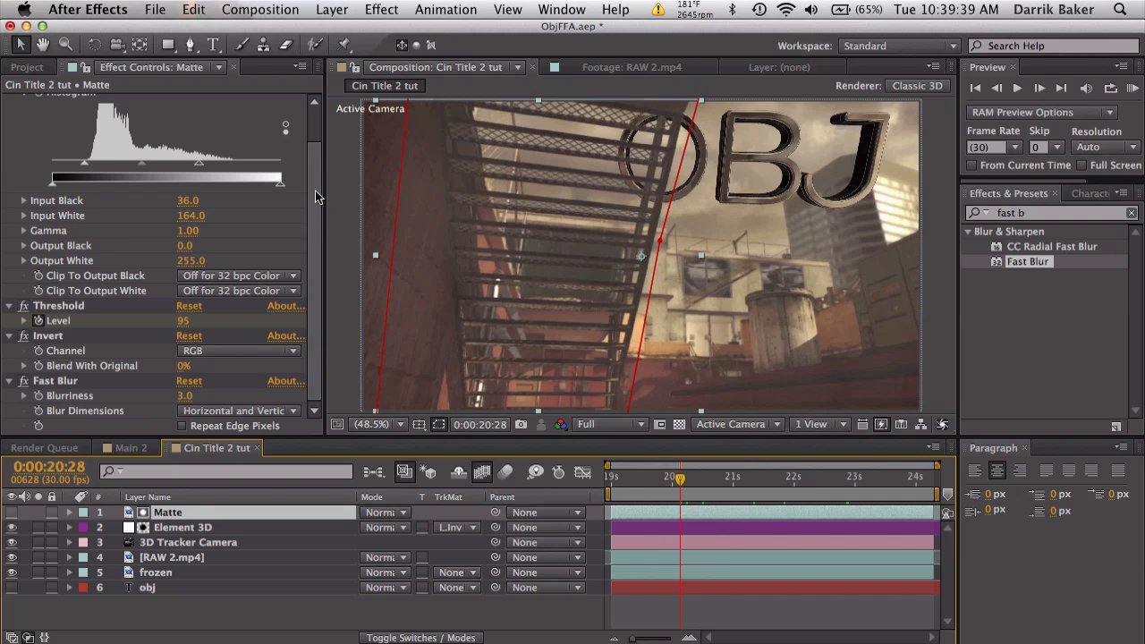
scroll(51, 131, up, 2)
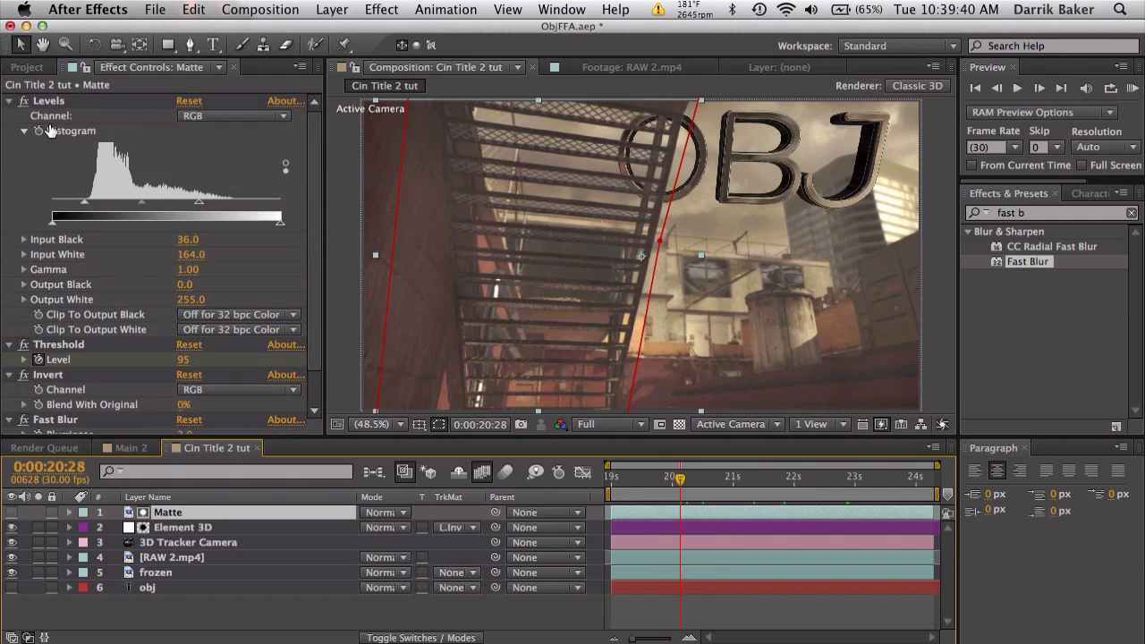
click(10, 101)
click(11, 117)
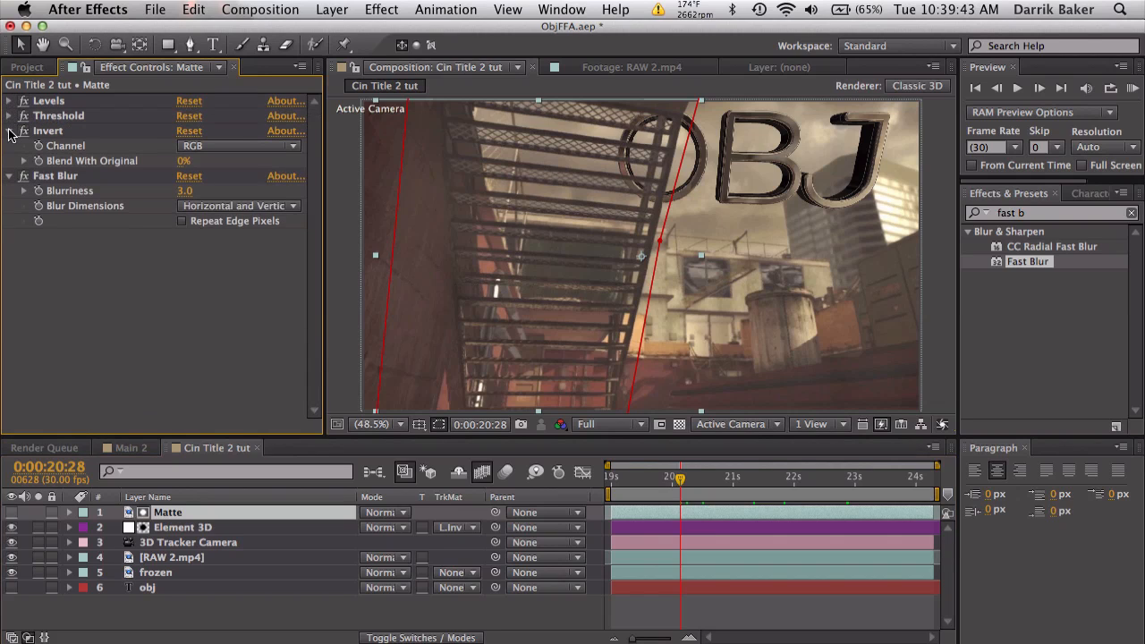
click(11, 131)
click(11, 147)
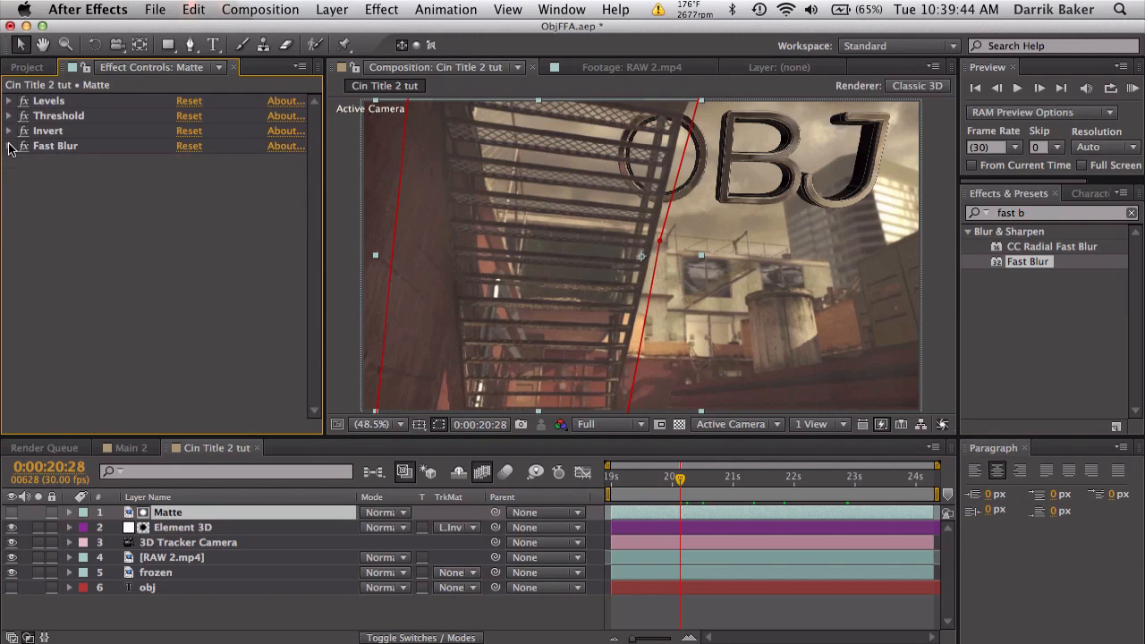
click(678, 606)
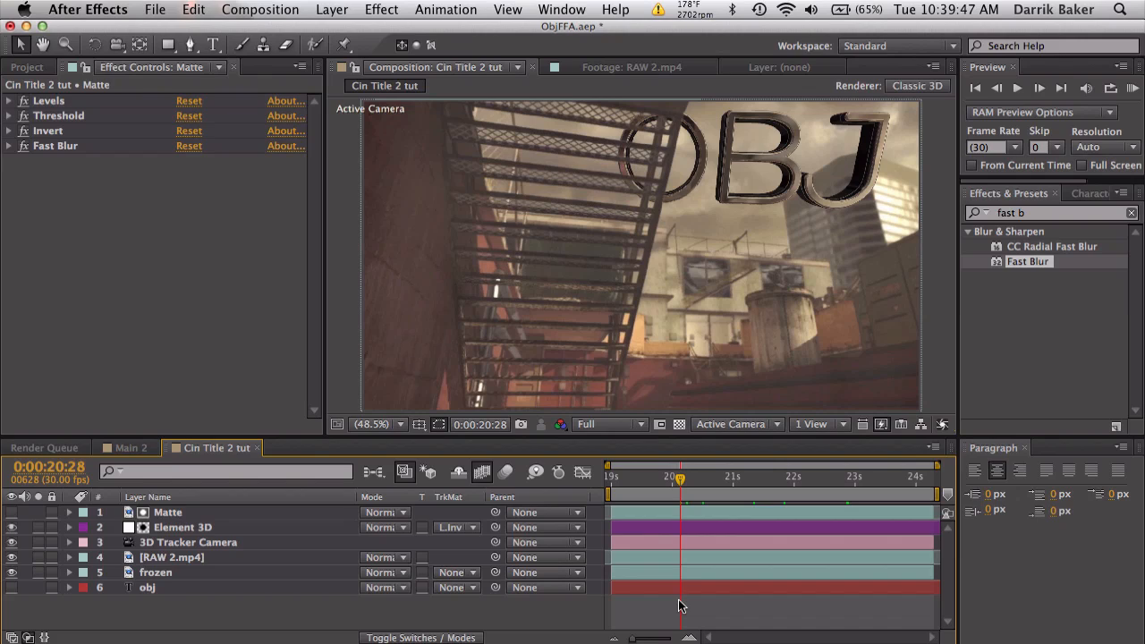